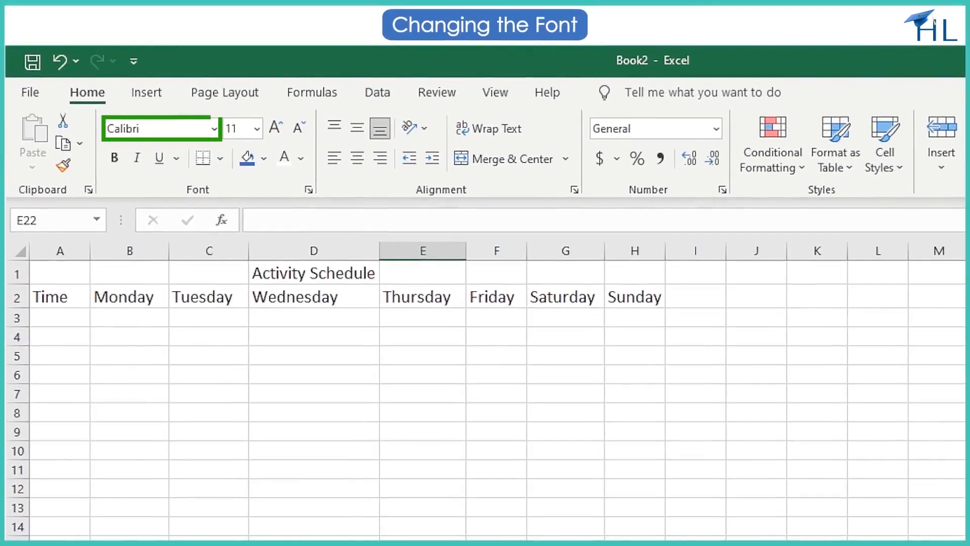
Change the font of the headings Time through Sunday in A2:H2 to Bookman Old Style
left_click(46, 237)
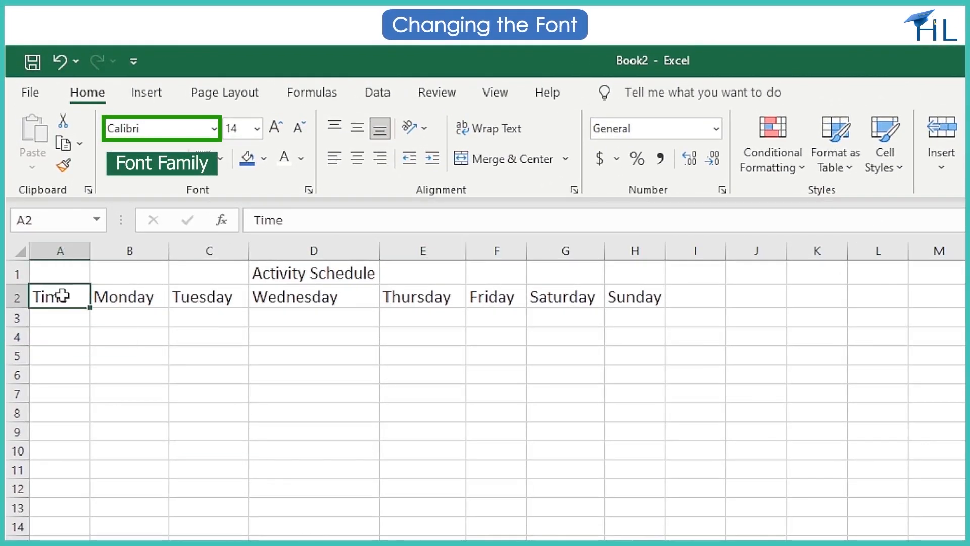
key("shift+Right")
key("shift+Right")
key("shift+Right")
key("shift+Right")
key("shift+Right")
key("shift+Right")
key("shift+Right")
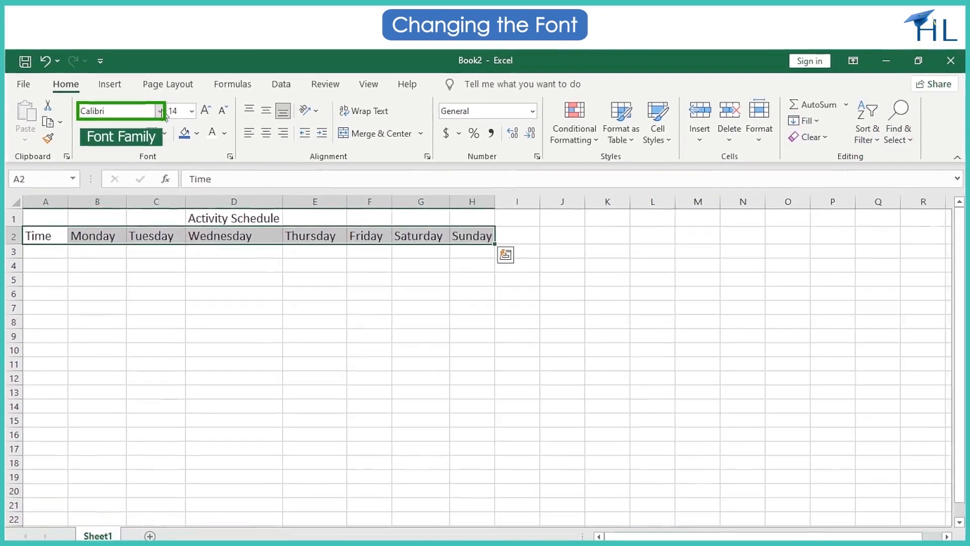
left_click(215, 129)
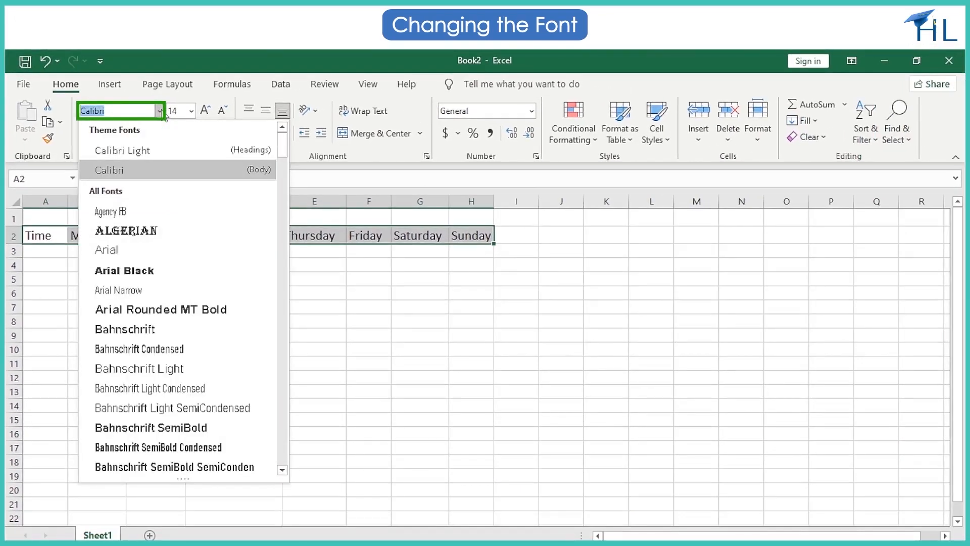
left_click_drag(282, 146, 283, 184)
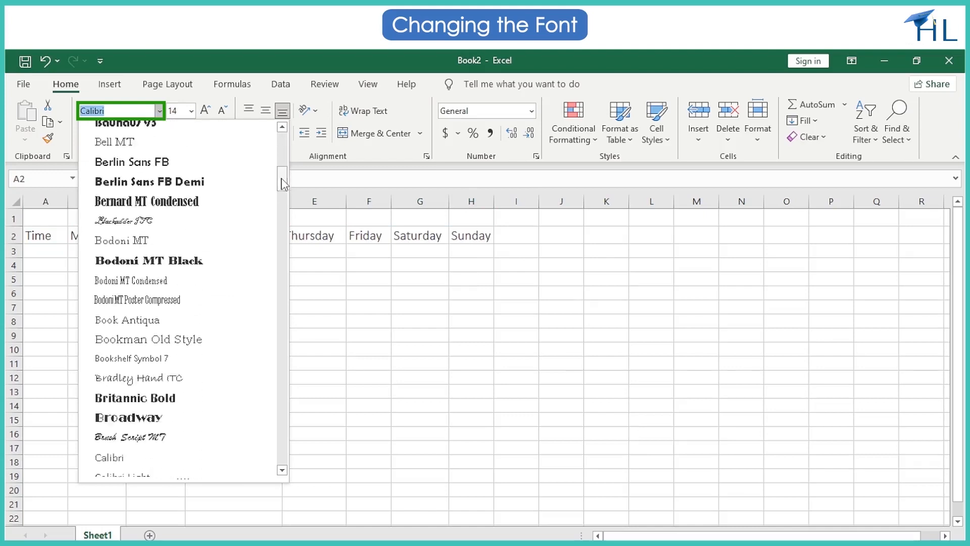
left_click(196, 339)
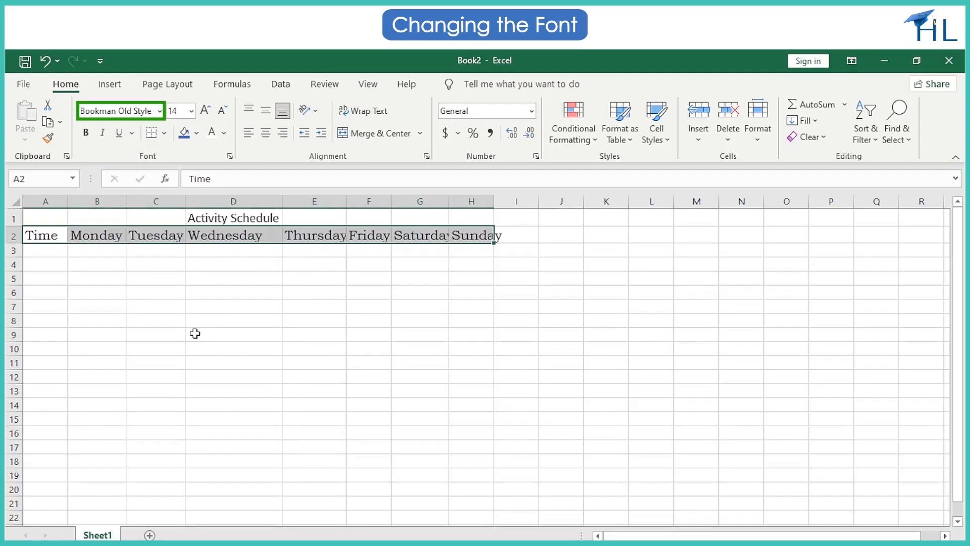
Change the font of the Activity Schedule title in D1 to Bookman Old Style
left_click(223, 218)
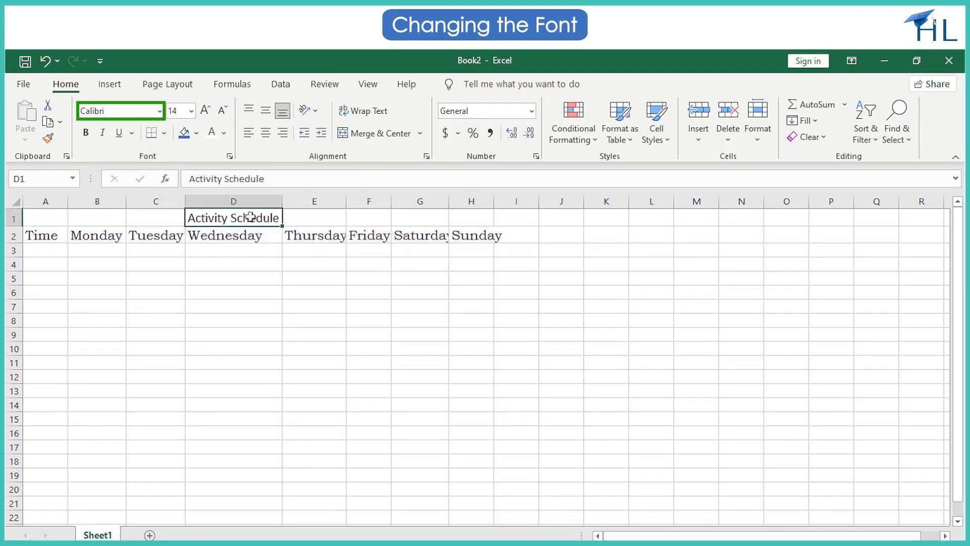
right_click(263, 218)
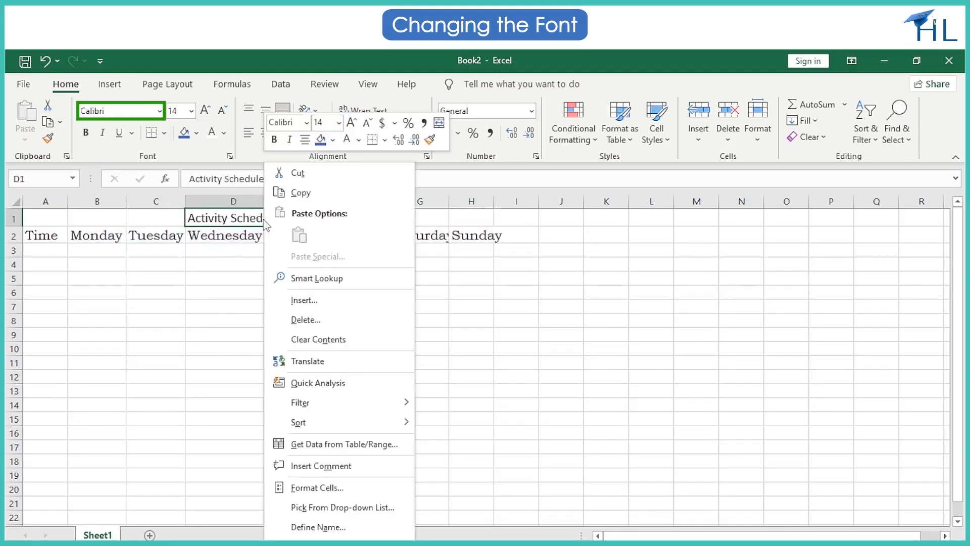
left_click(307, 123)
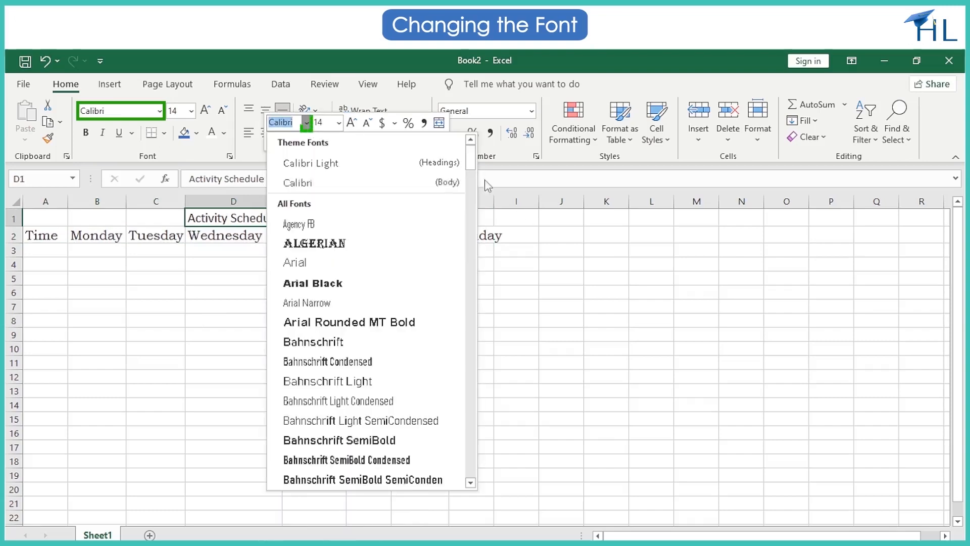
scroll(384, 353, "down", 8)
left_click(403, 409)
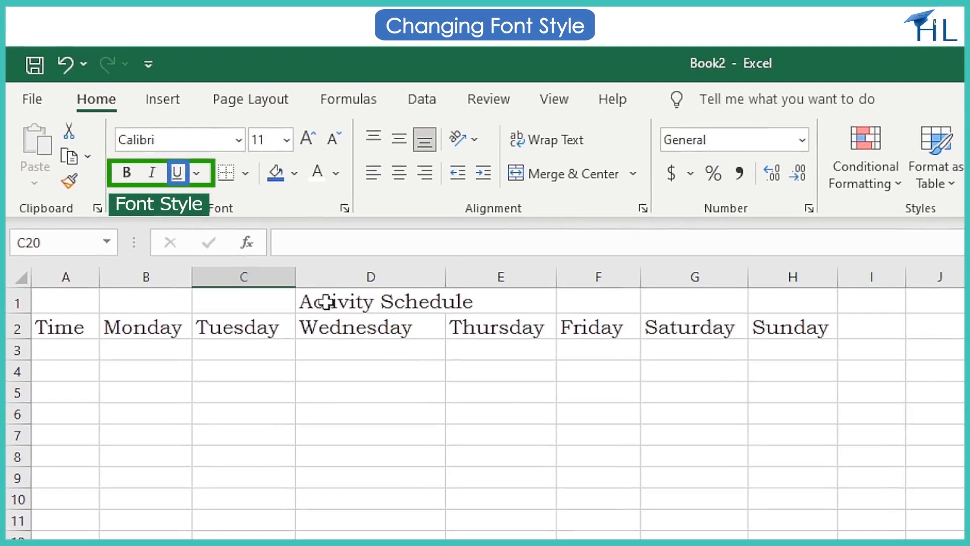
Make the Activity Schedule title in D1 and the headings in A2:H2 bold
left_click(326, 301)
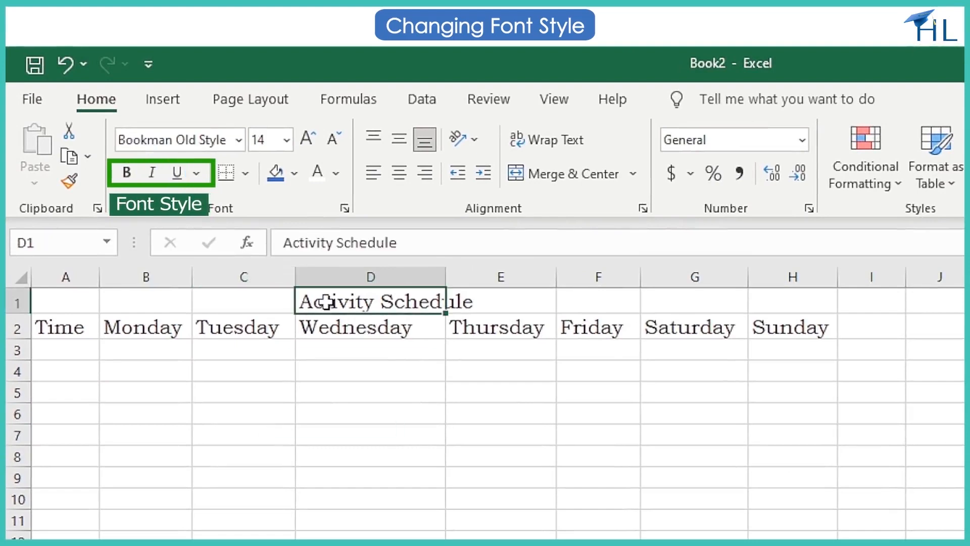
left_click(130, 174)
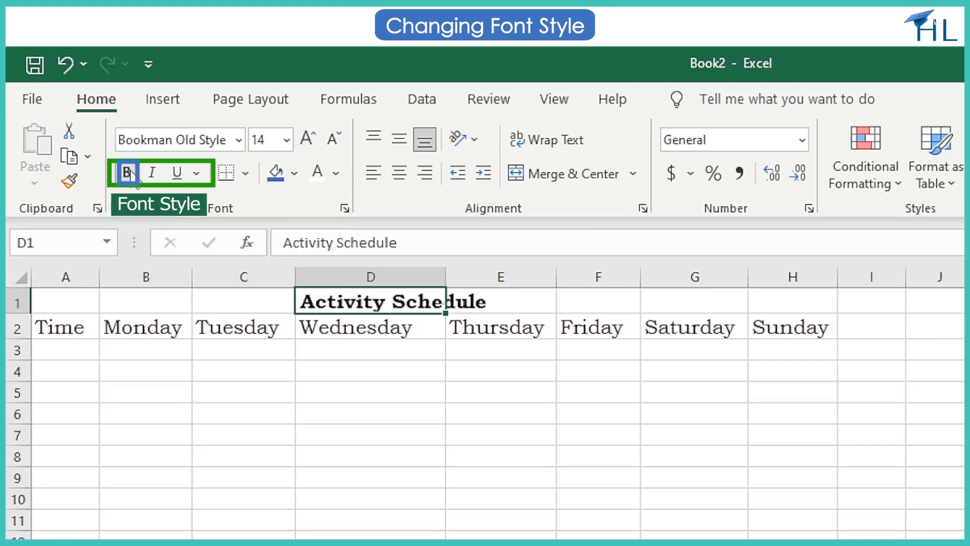
left_click(285, 524)
left_click_drag(66, 327, 791, 327)
left_click(126, 173)
left_click(325, 505)
Italicize the Activity Schedule title in D1 and underline the headings in A2:H2
left_click(354, 302)
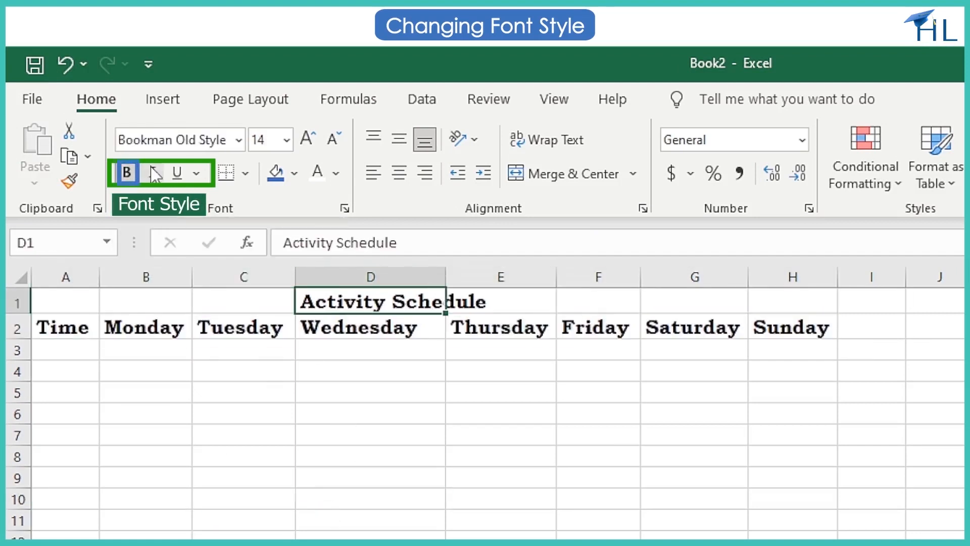
left_click(154, 173)
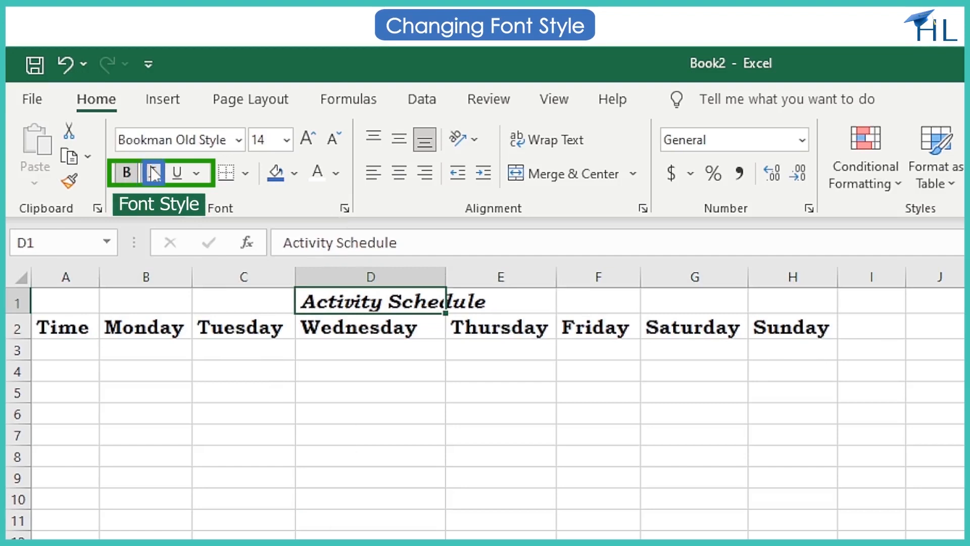
left_click(48, 322)
left_click_drag(48, 322, 791, 328)
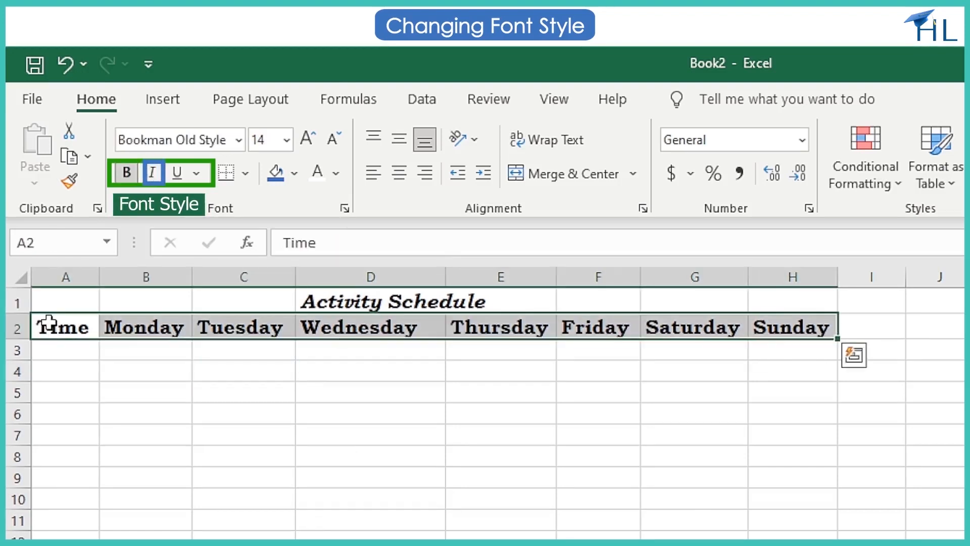
left_click(177, 173)
left_click(259, 534)
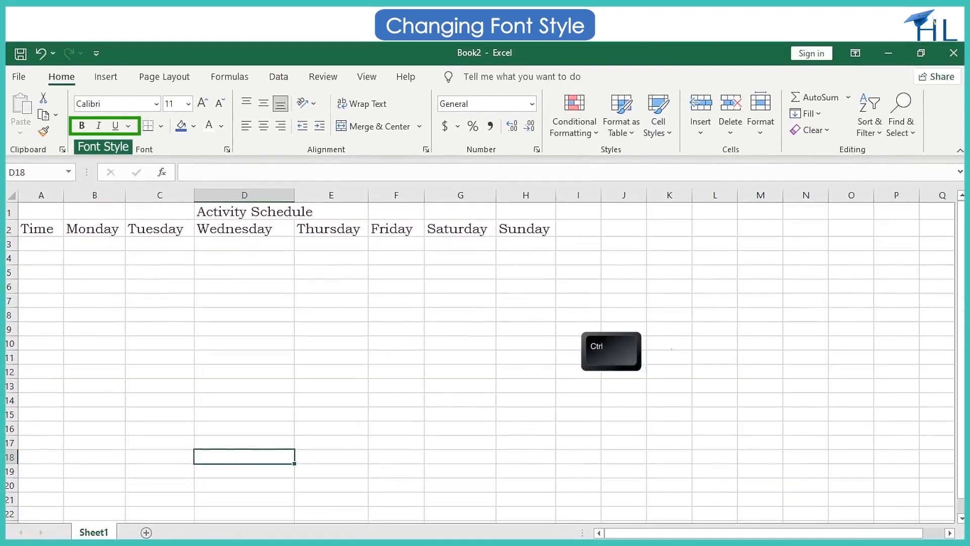
Apply bold to the Activity Schedule title in D1 and italics to the headings in A2:H2
left_click(205, 211)
key("ctrl+b")
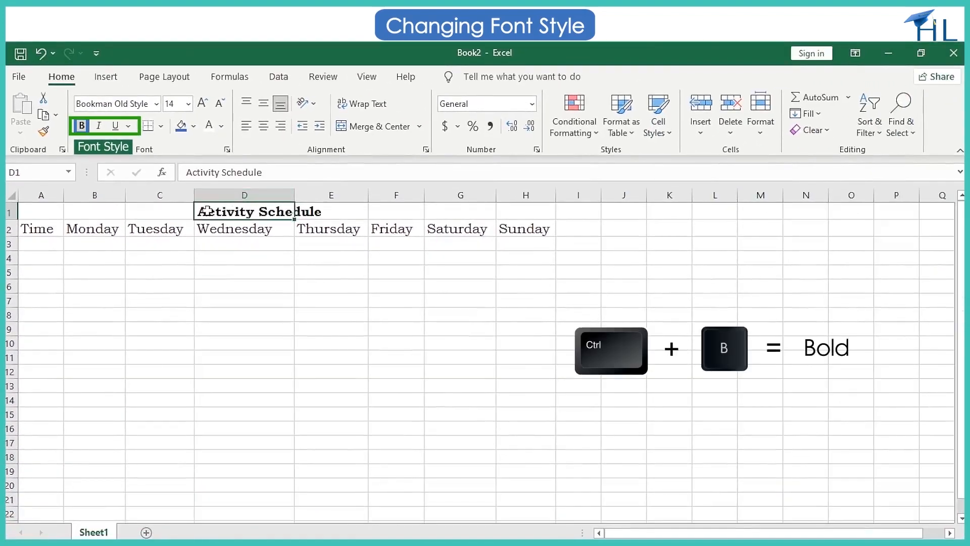
left_click(53, 232)
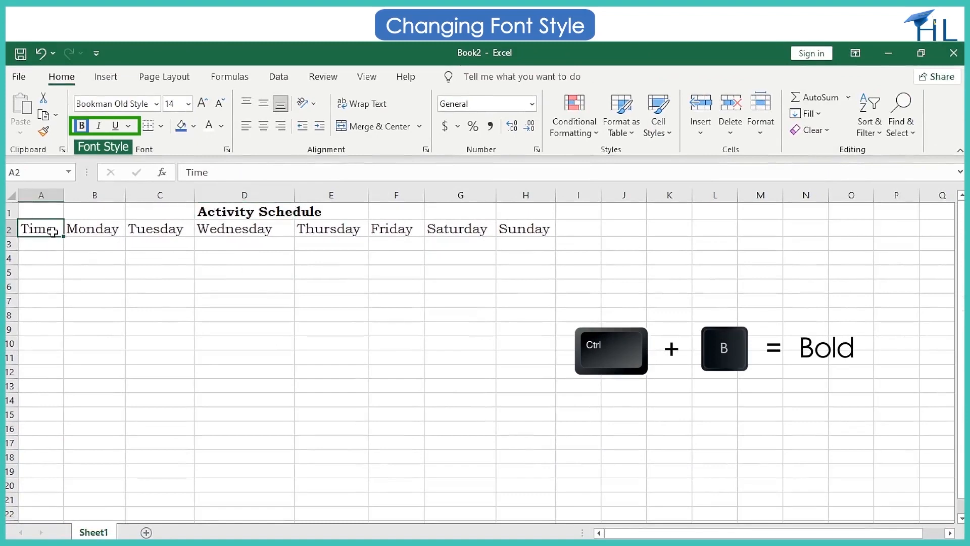
key("shift+Right")
key("shift+Right")
key("shift+Right")
key("shift+Right")
key("shift+Right")
key("shift+Right")
key("shift+Right")
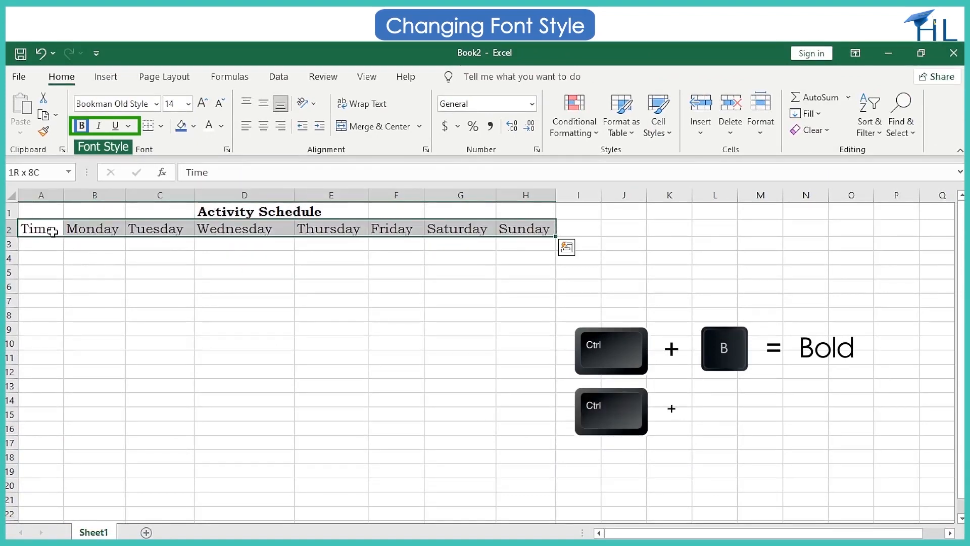
key("ctrl+i")
left_click(121, 360)
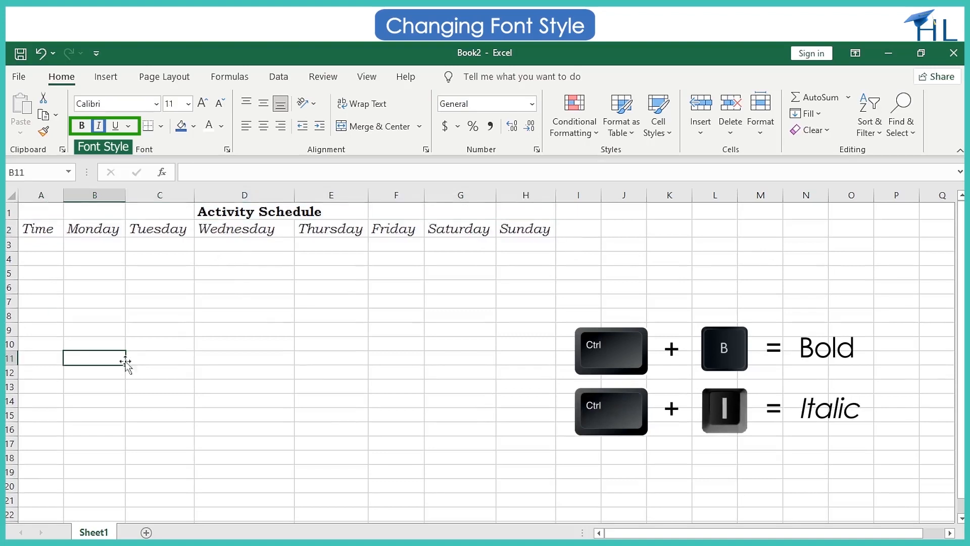
Underline the Activity Schedule title in D1
left_click(216, 213)
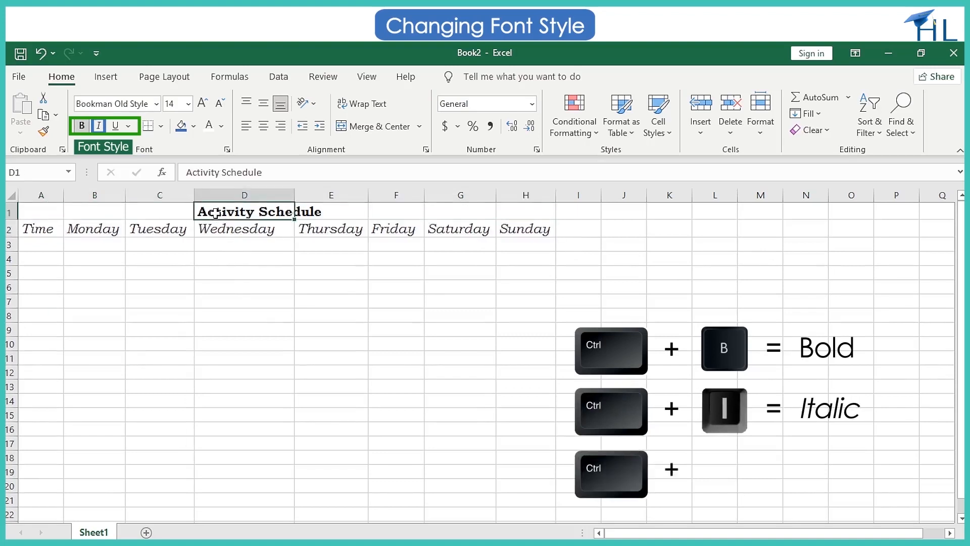
key("ctrl+u")
left_click(287, 342)
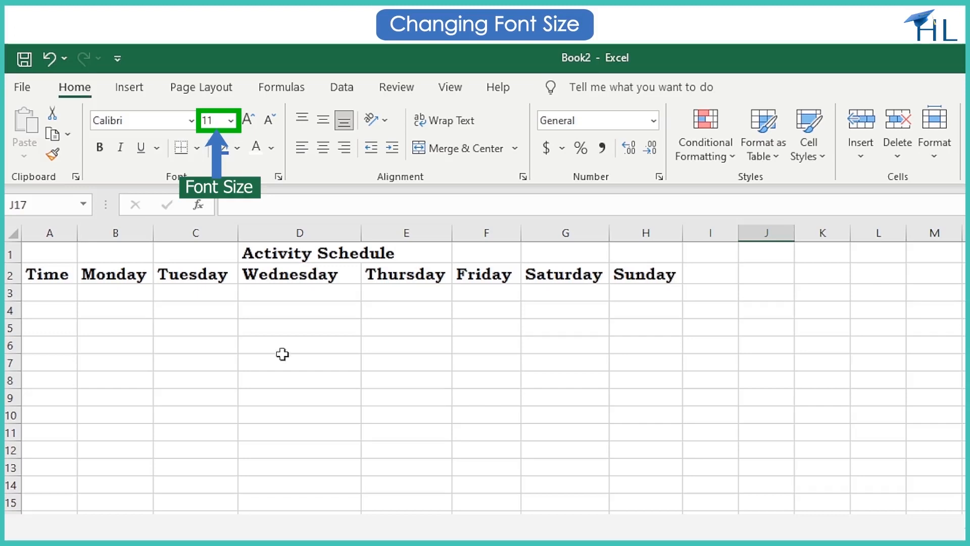
Set the font size of the Activity Schedule title in D1 to 24
left_click(274, 257)
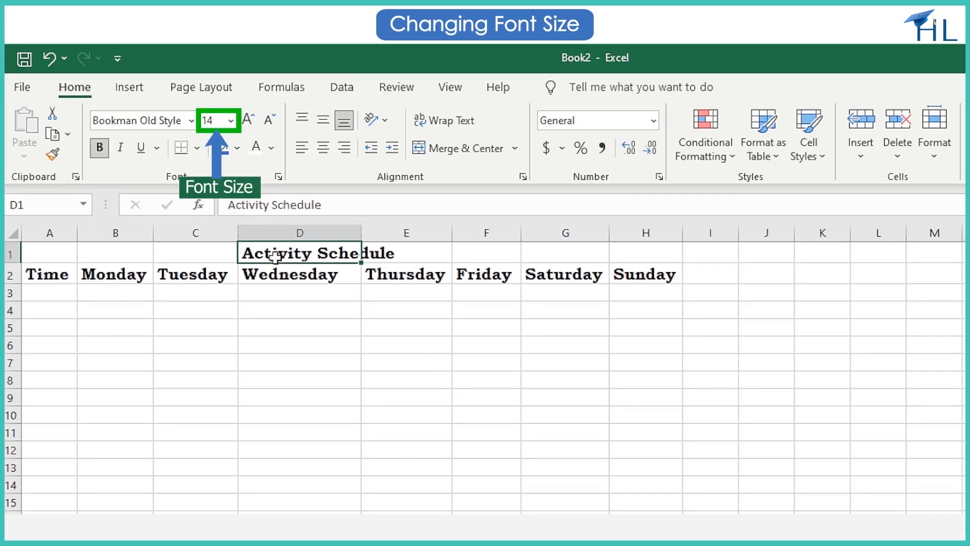
left_click(231, 121)
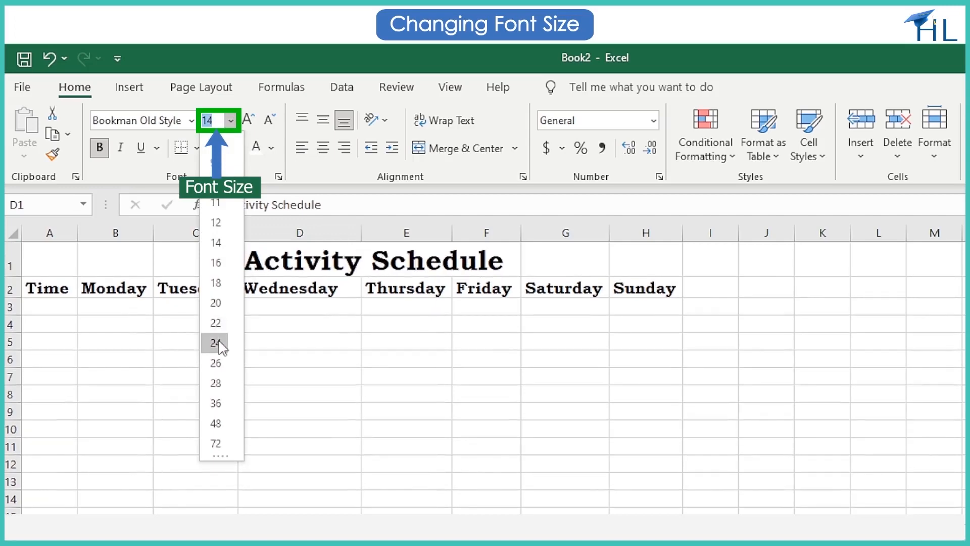
left_click(217, 343)
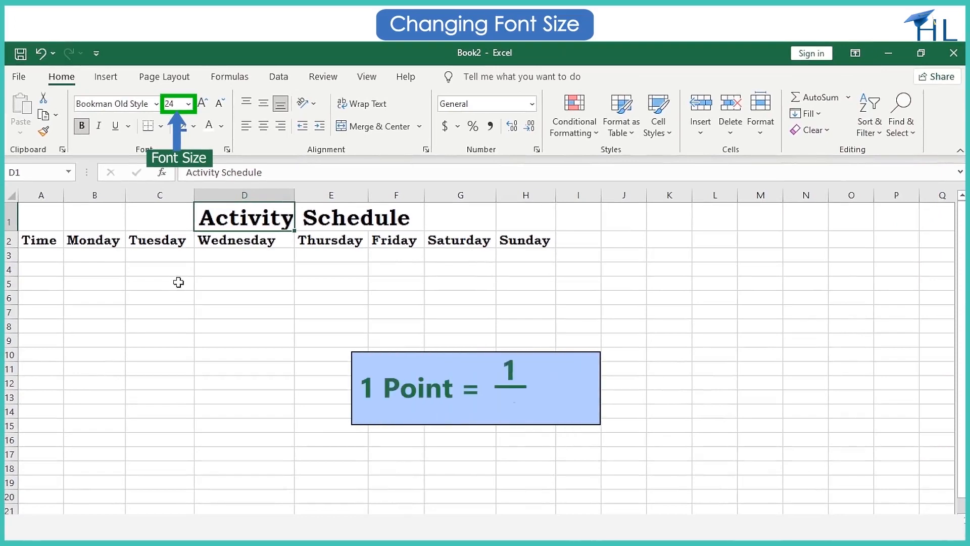
left_click(188, 329)
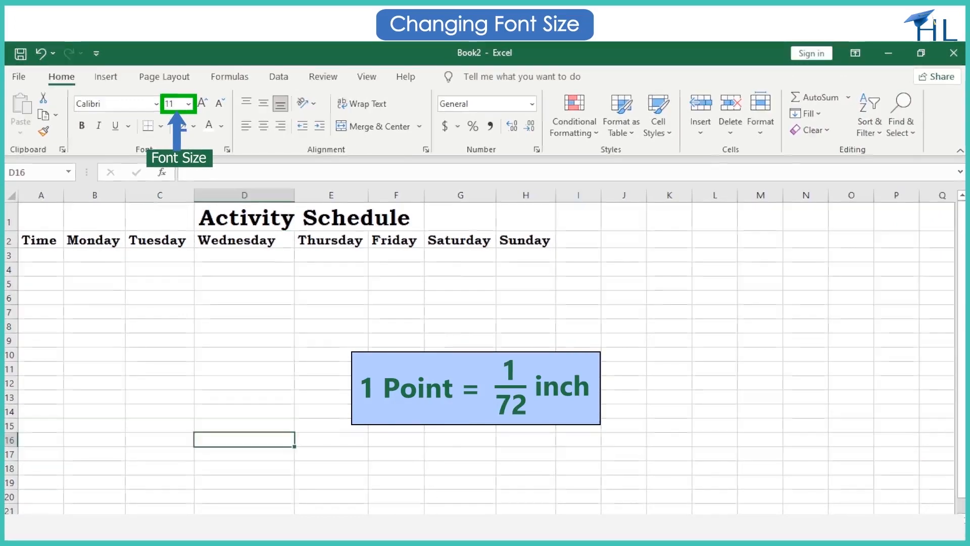
Enlarge the headings in A2:H2 beyond font size 18 using Increase Font Size, and reduce them to 16 with Decrease Font Size
left_click(41, 241)
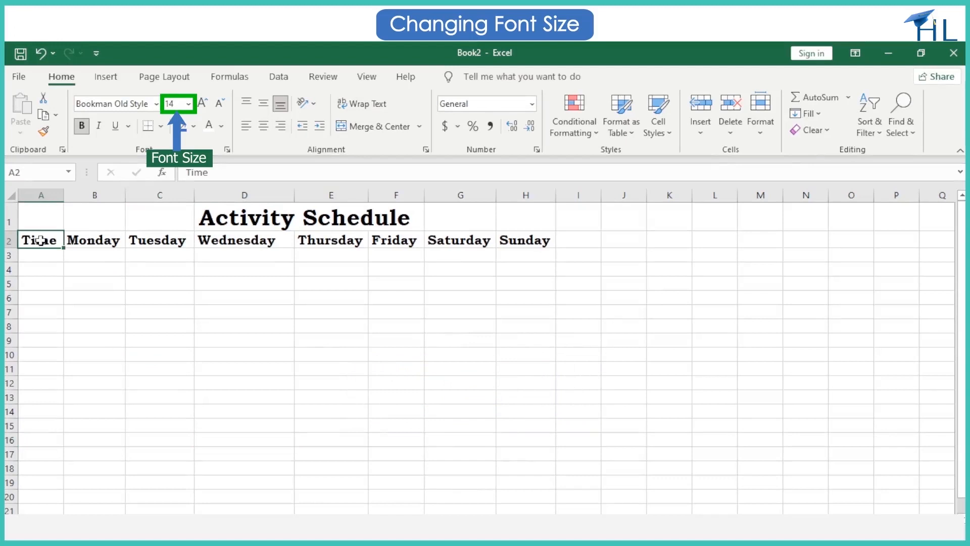
left_click_drag(41, 241, 525, 241)
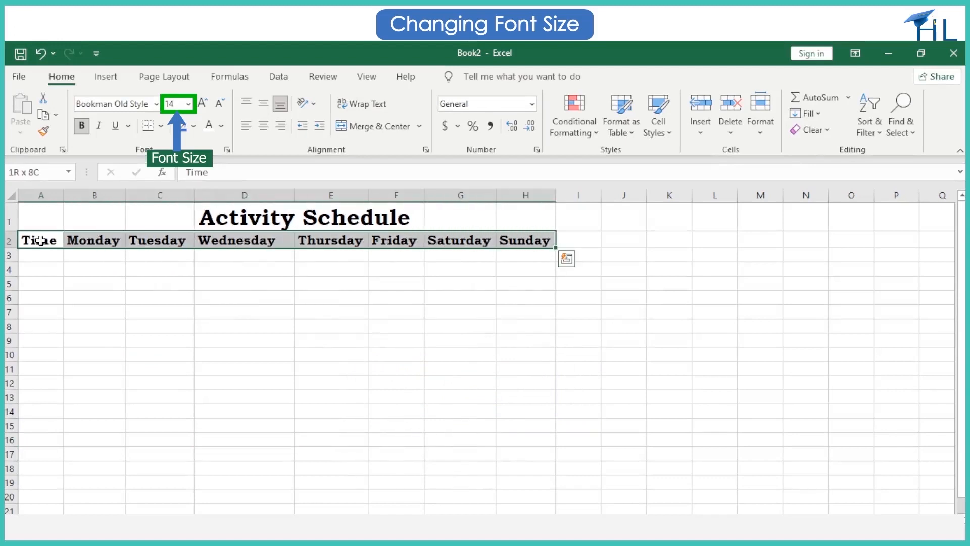
left_click(203, 105)
left_click(205, 107)
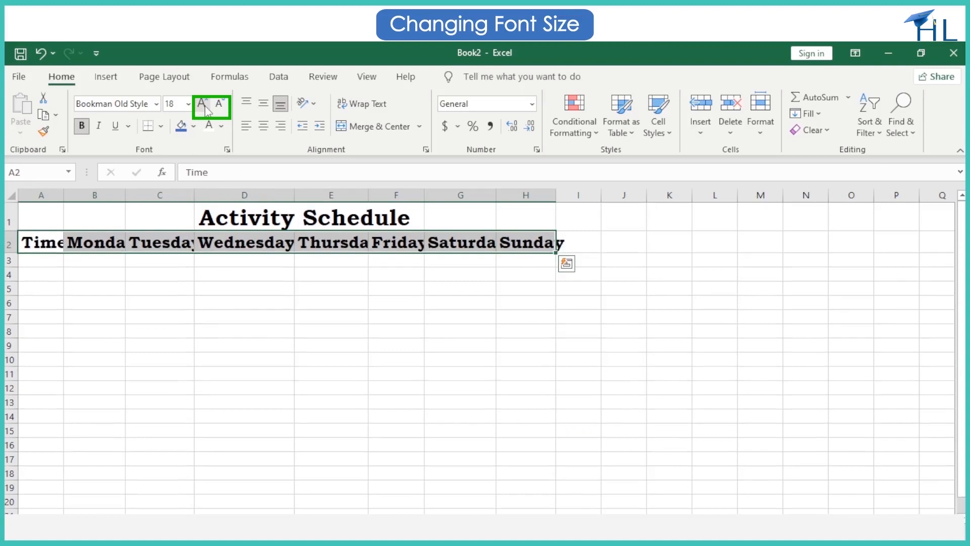
left_click(205, 108)
left_click(220, 107)
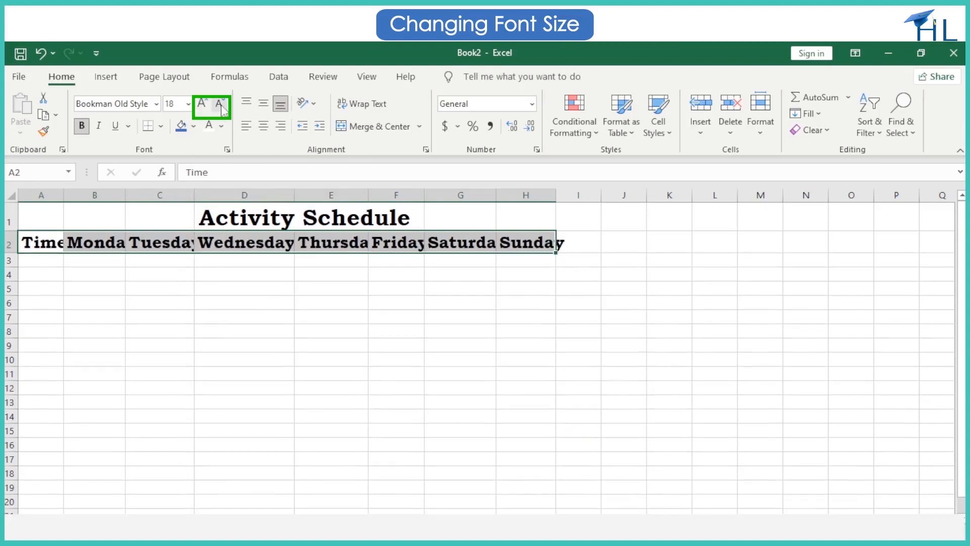
left_click(222, 107)
left_click(347, 373)
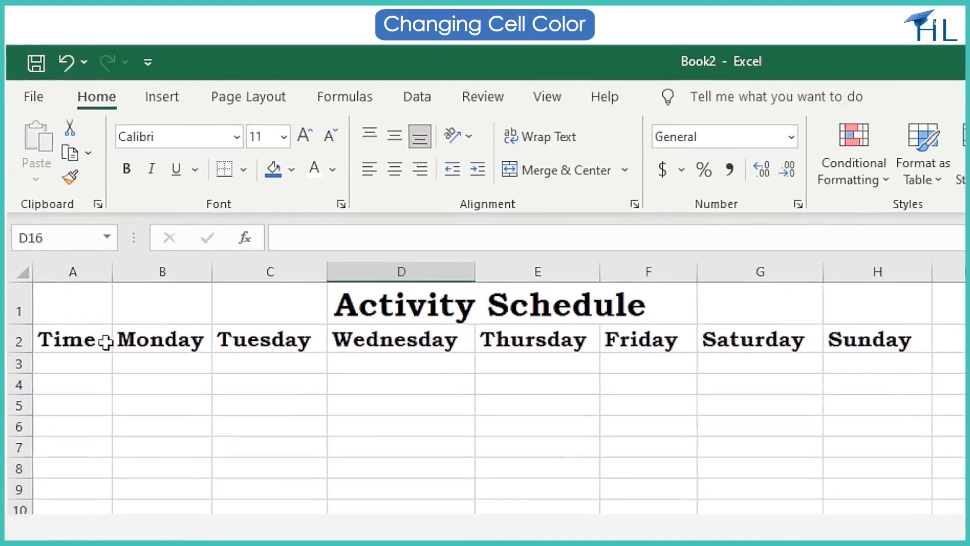
Fill the Time cell A2 with green and the Monday cell B2 with blue
left_click(69, 247)
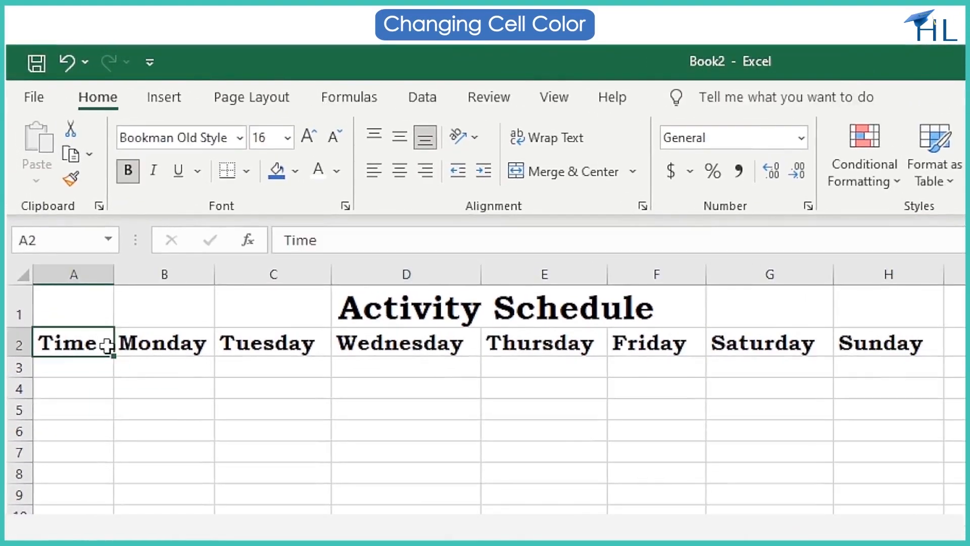
left_click(296, 172)
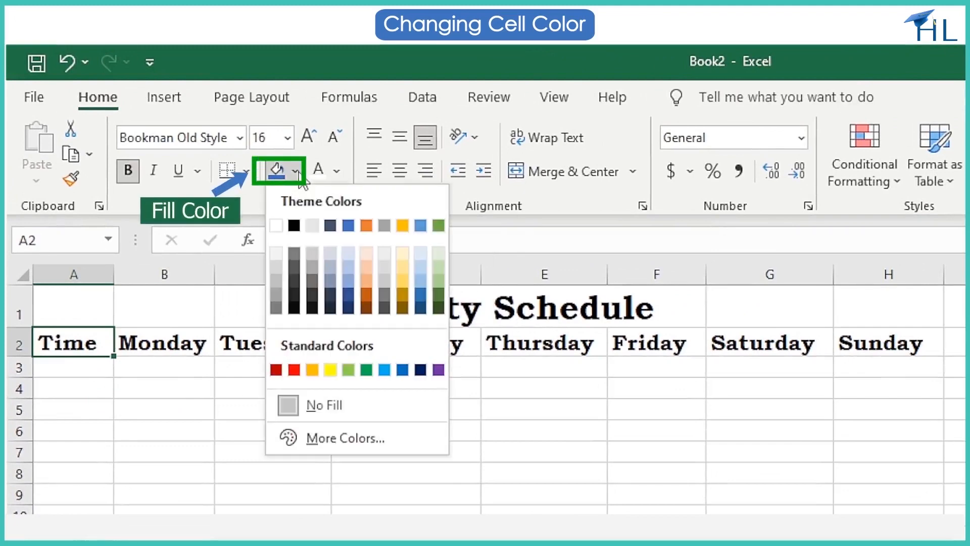
left_click(438, 226)
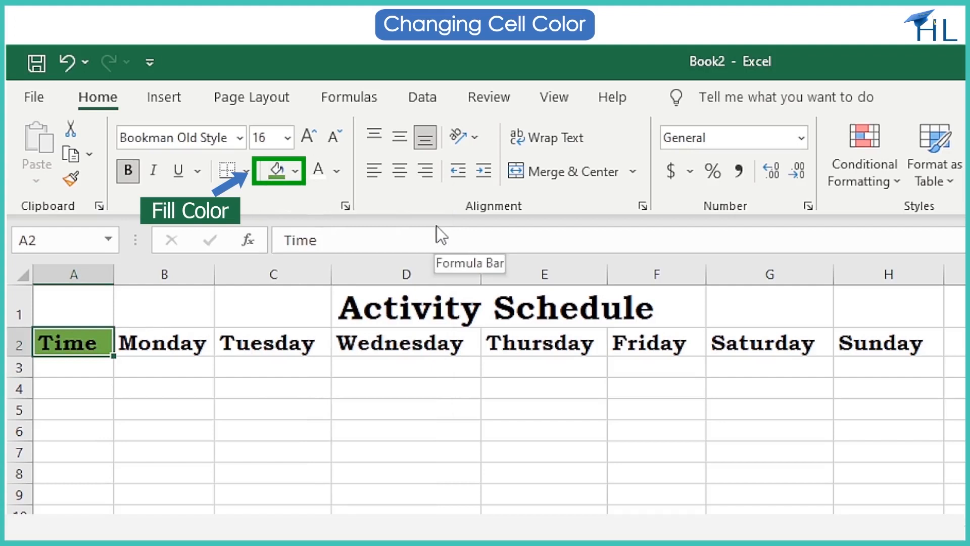
left_click(164, 344)
left_click(297, 172)
left_click(349, 226)
Fill the Tuesday cell C2 with light green and the Wednesday cell D2 with gold
left_click(288, 340)
left_click(296, 171)
left_click(438, 278)
left_click(374, 343)
left_click(297, 172)
left_click(403, 226)
Fill the Thursday cell E2 with red and the Friday cell F2 with purple
left_click(545, 343)
left_click(297, 172)
left_click(294, 370)
key("Right")
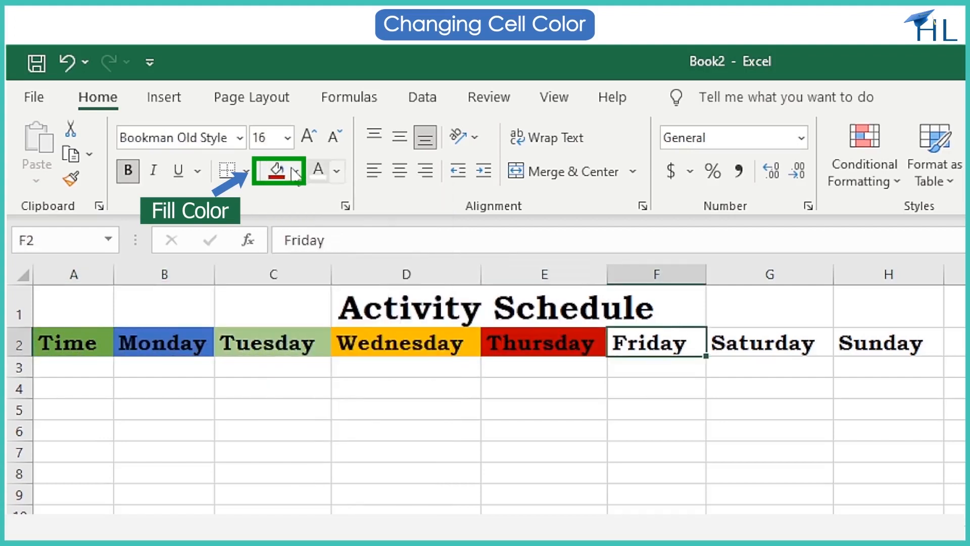
left_click(297, 172)
left_click(438, 370)
Fill the Saturday cell G2 with orange and the Sunday cell H2 with light blue
key("Right")
left_click(296, 172)
left_click(367, 225)
key("Right")
left_click(296, 171)
left_click(444, 495)
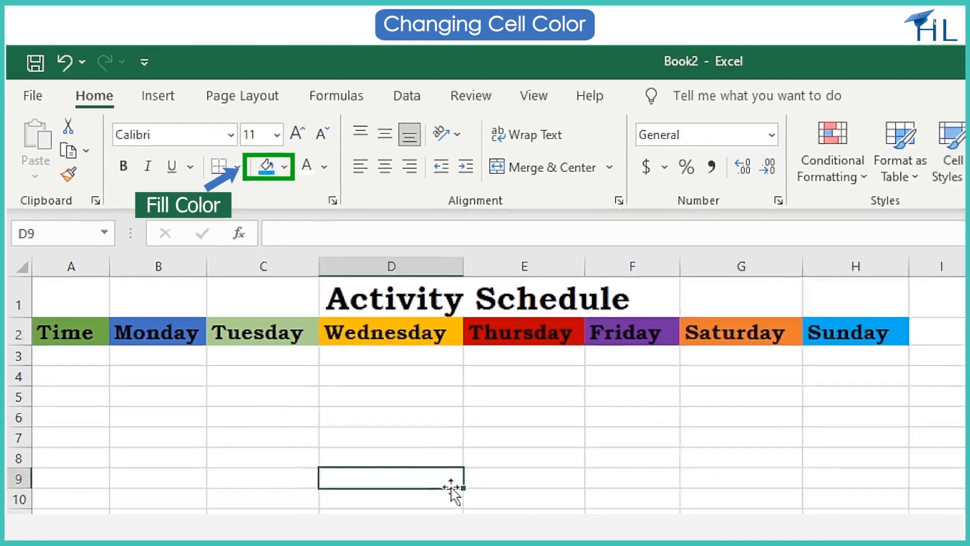
Change the font color of the Monday to Sunday headings in B2:H2 to white
left_click(477, 510)
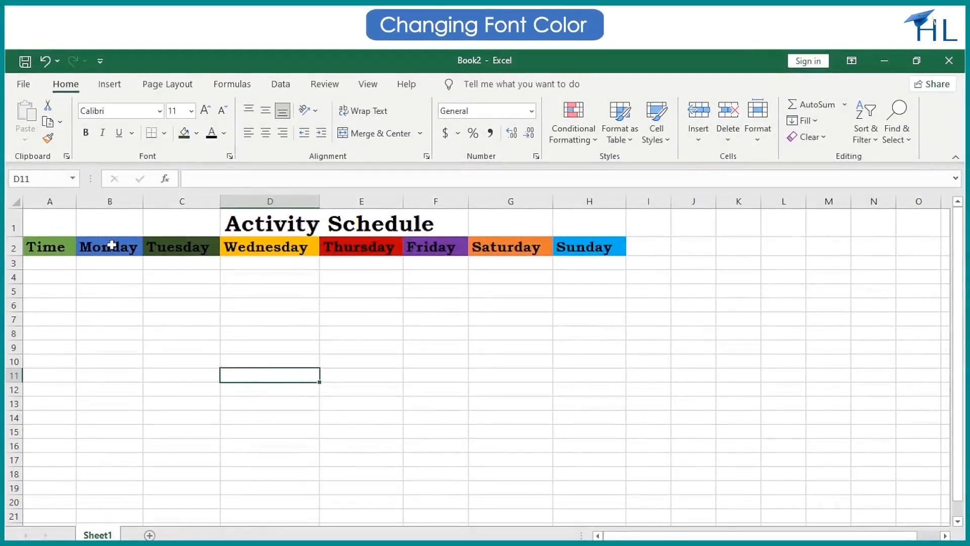
left_click(111, 245)
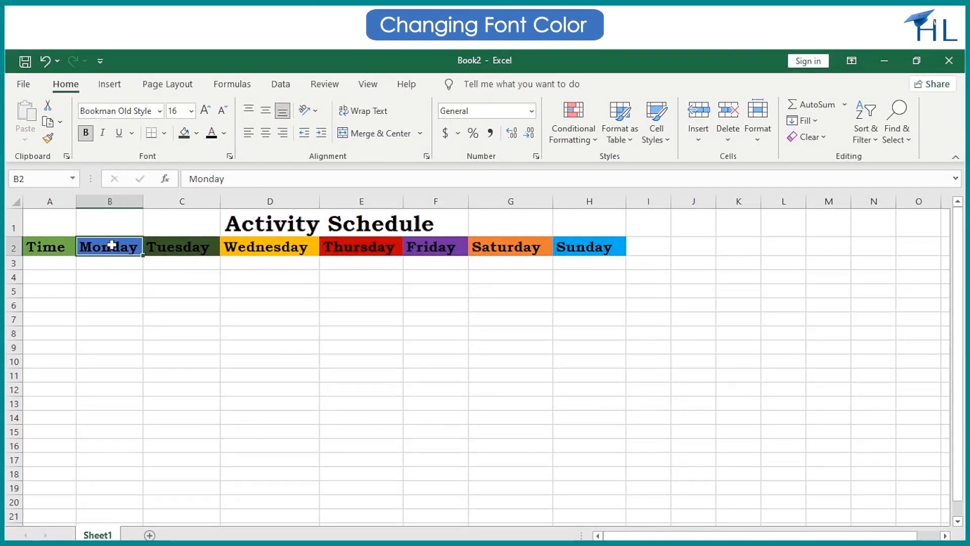
left_click_drag(112, 245, 606, 247)
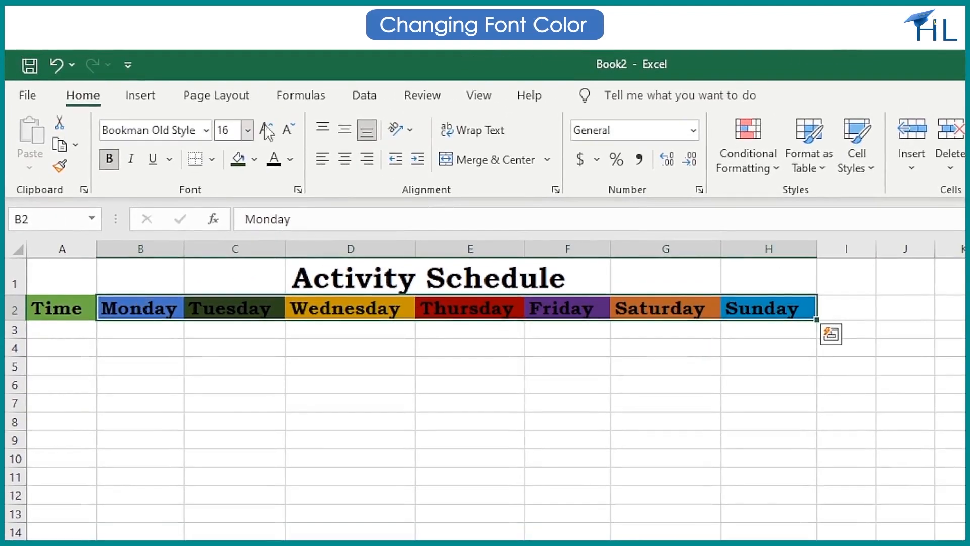
left_click(291, 160)
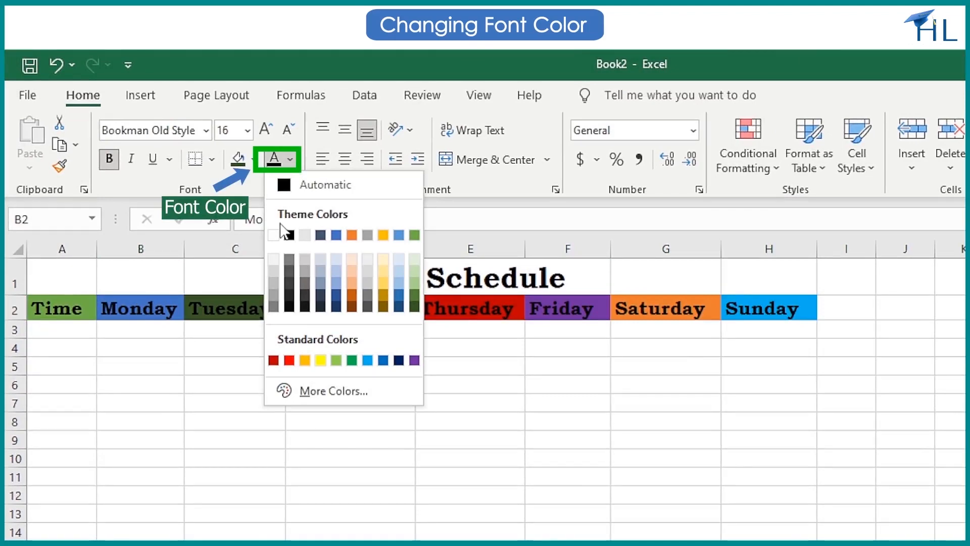
left_click(275, 235)
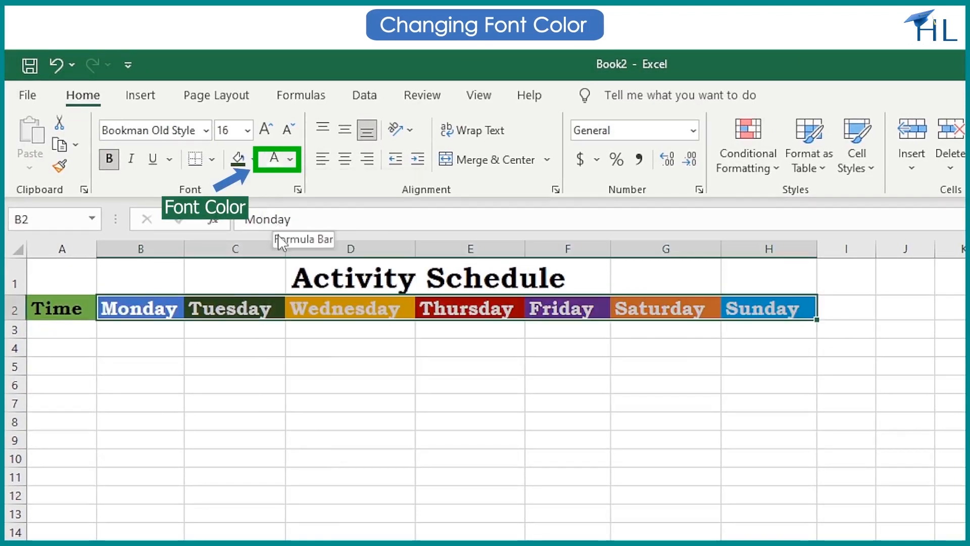
left_click(254, 398)
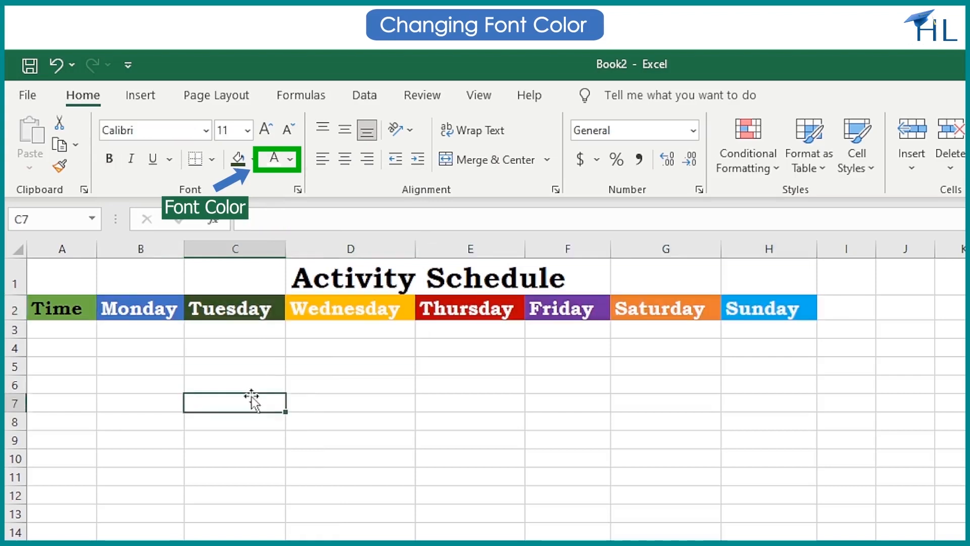
Change the font color of the Time heading in A2 to the darkest orange theme shade
left_click(88, 309)
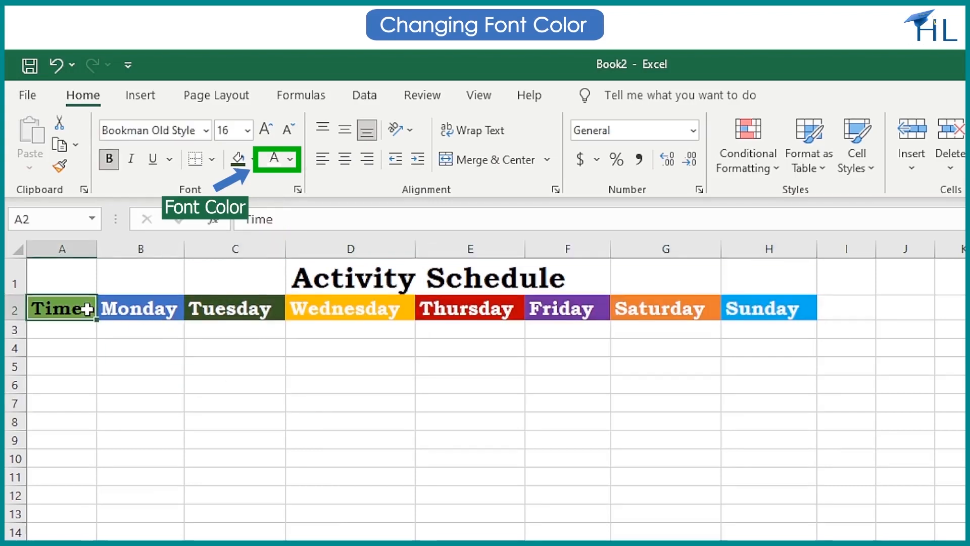
right_click(88, 309)
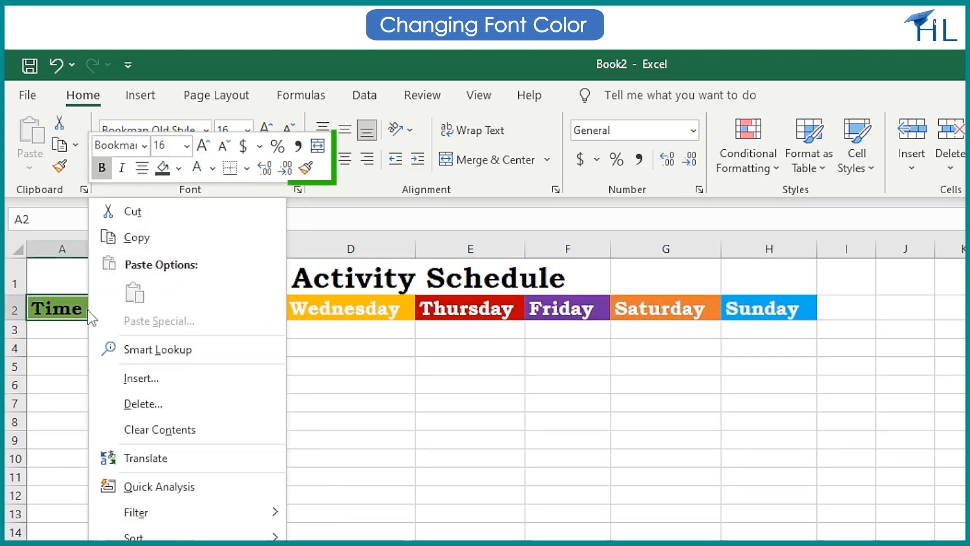
left_click(213, 171)
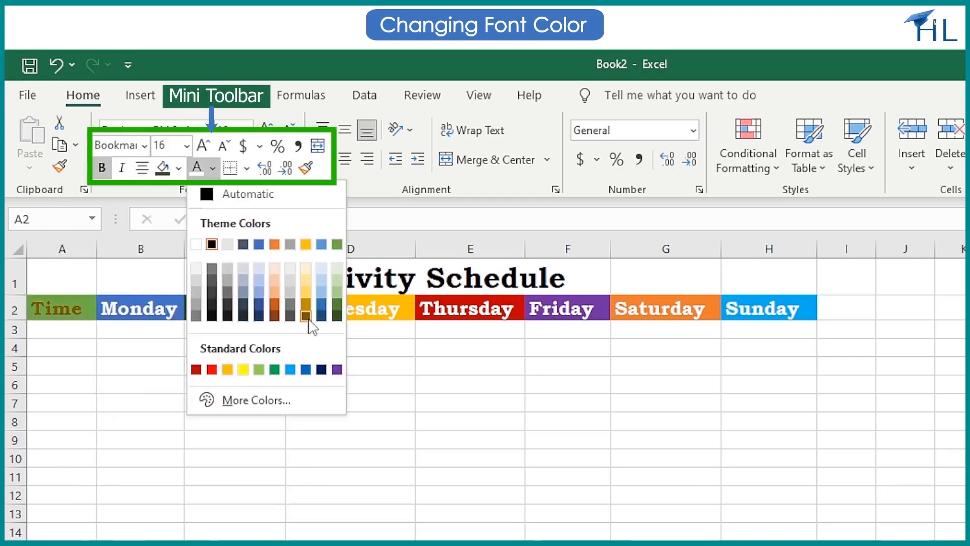
left_click(274, 316)
left_click(280, 478)
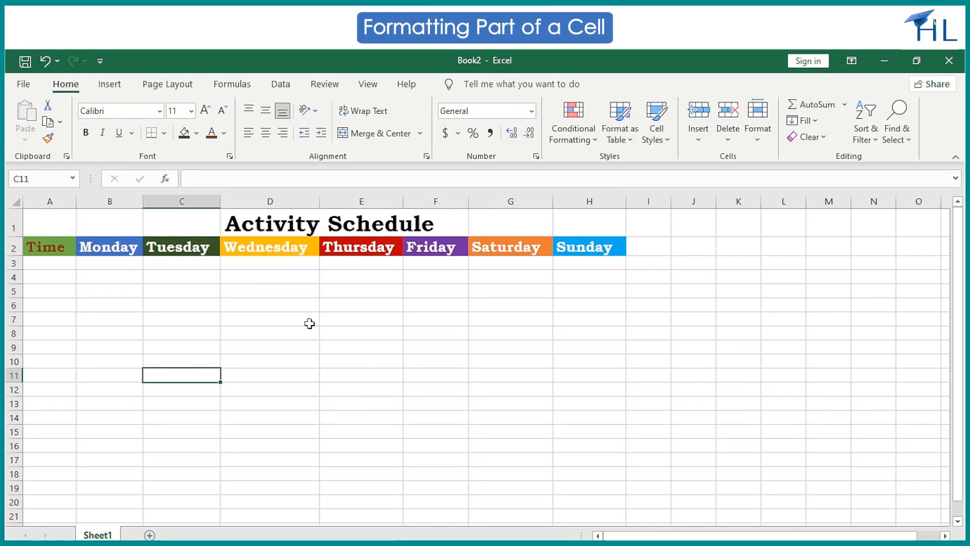
Color only the word Activity orange in the title in cell D1
left_click(256, 228)
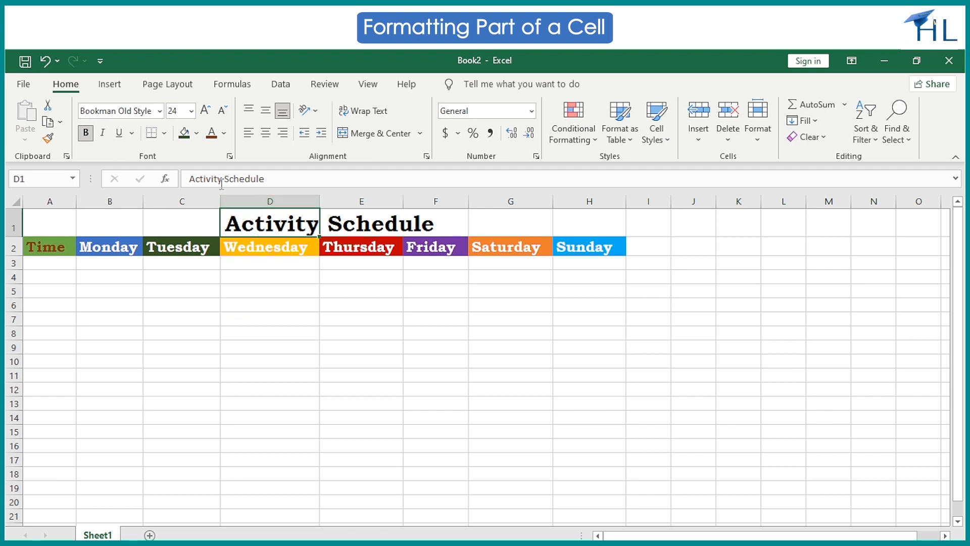
left_click_drag(221, 180, 190, 178)
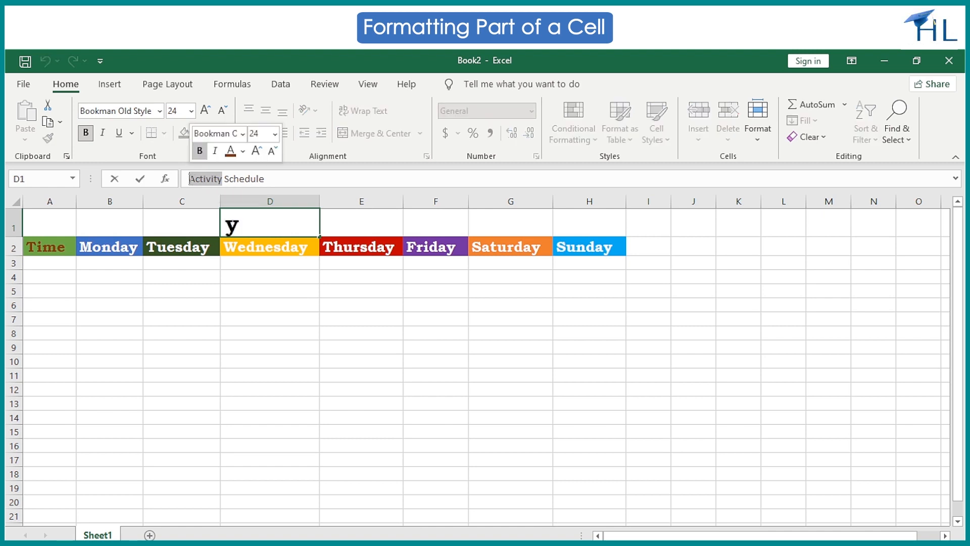
left_click(243, 151)
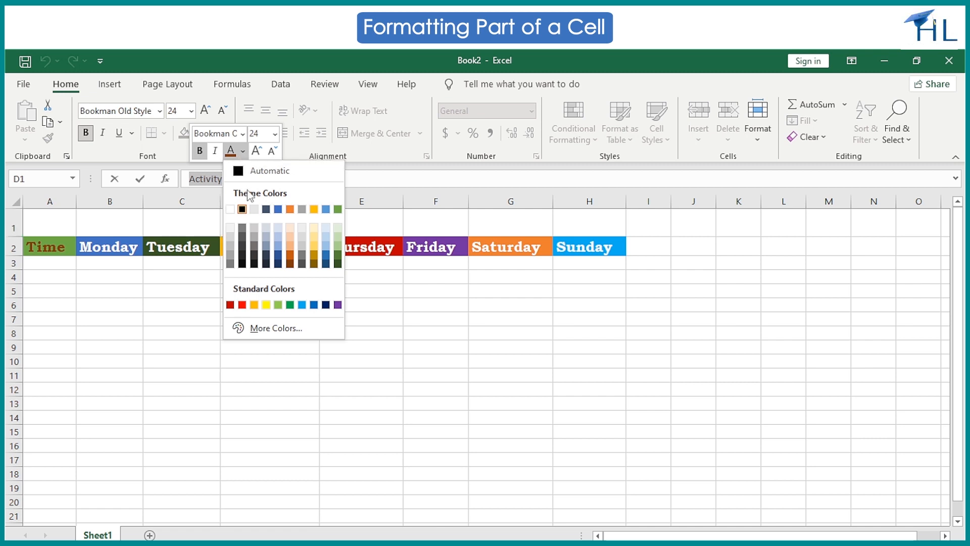
left_click(290, 209)
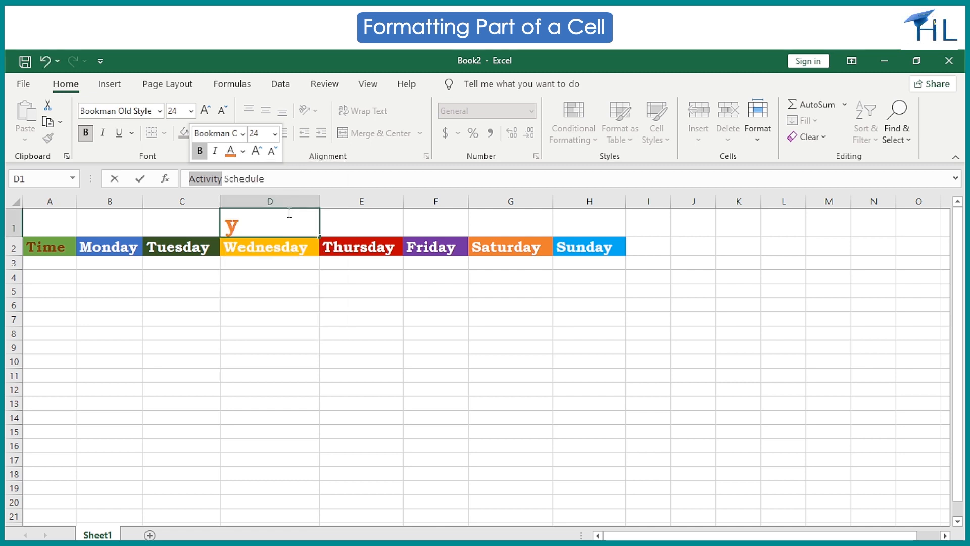
left_click(271, 293)
Color only the word Schedule blue in the title in cell D1
left_click(271, 223)
left_click_drag(222, 178, 266, 178)
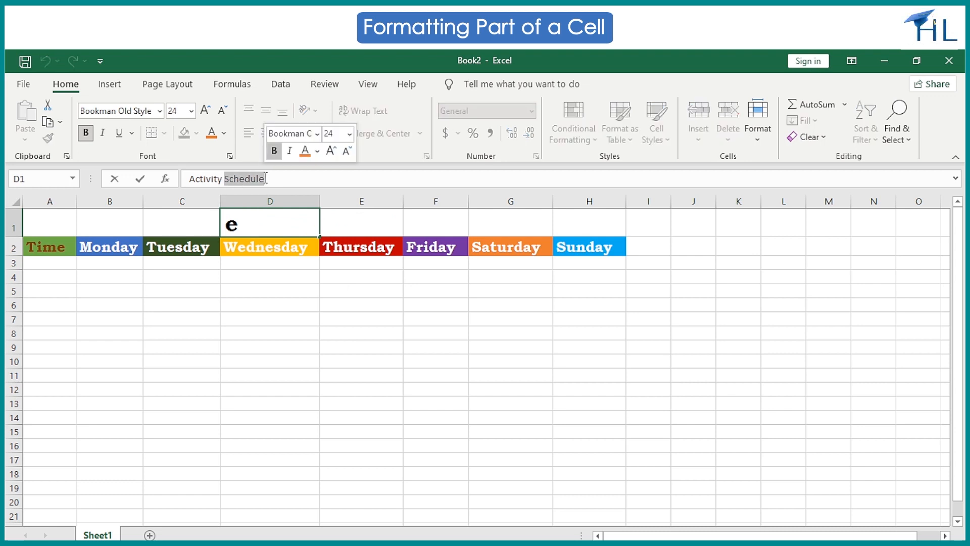
left_click(224, 133)
left_click(259, 192)
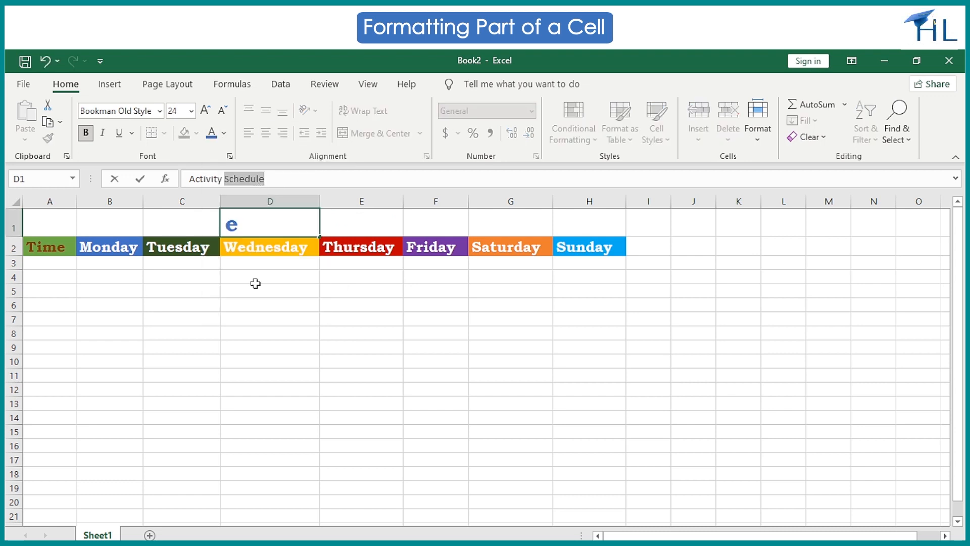
left_click(260, 318)
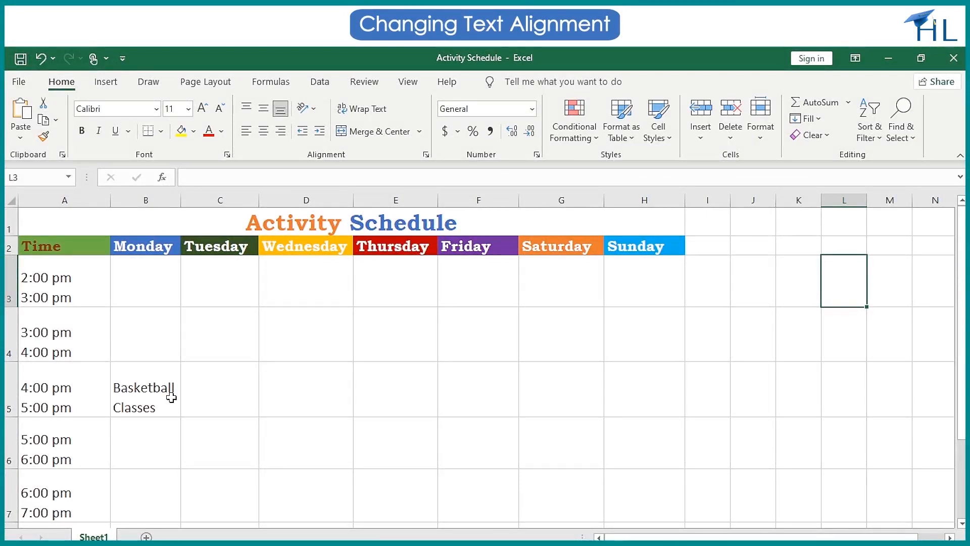
Examine the text alignment options in the Format Cells dialog for the Basketball Classes cell B5, leaving without applying changes
left_click(172, 397)
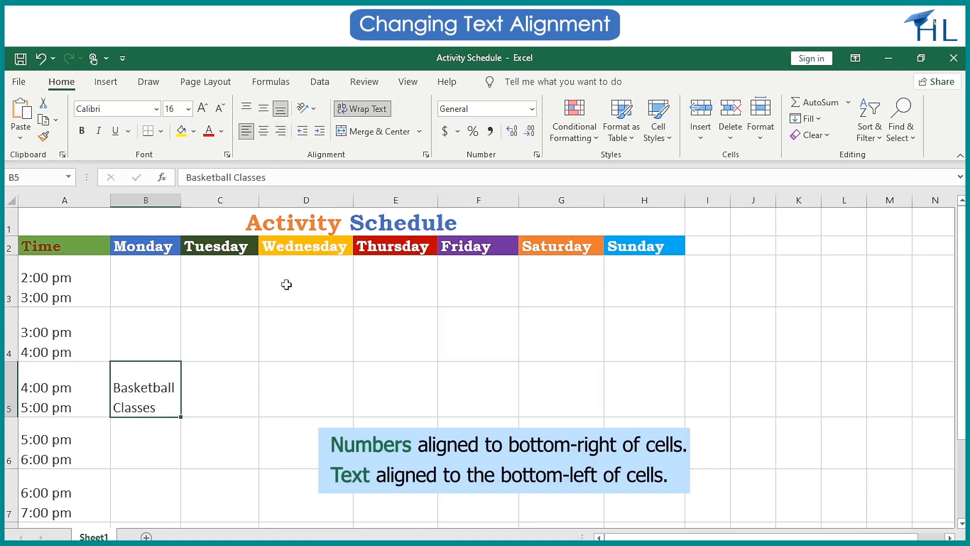
left_click(426, 156)
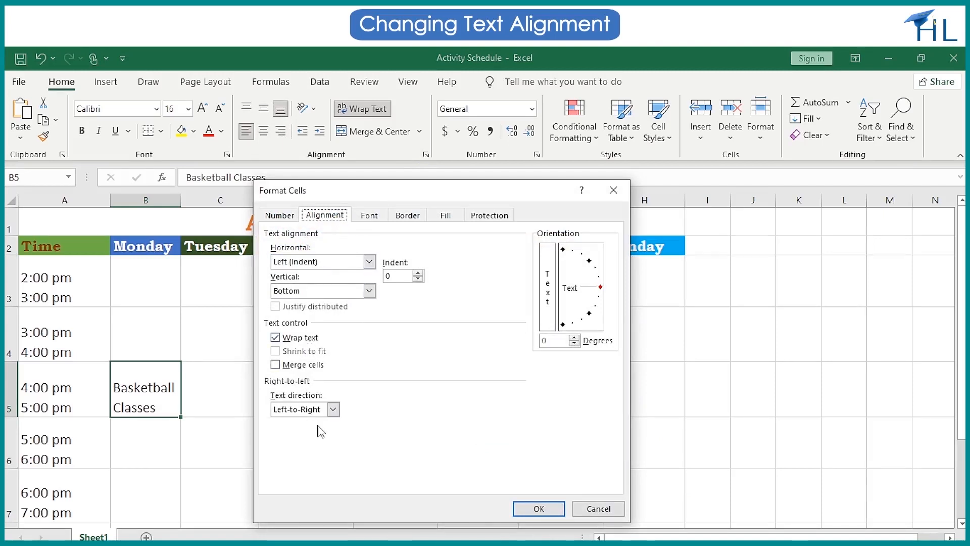
left_click(602, 510)
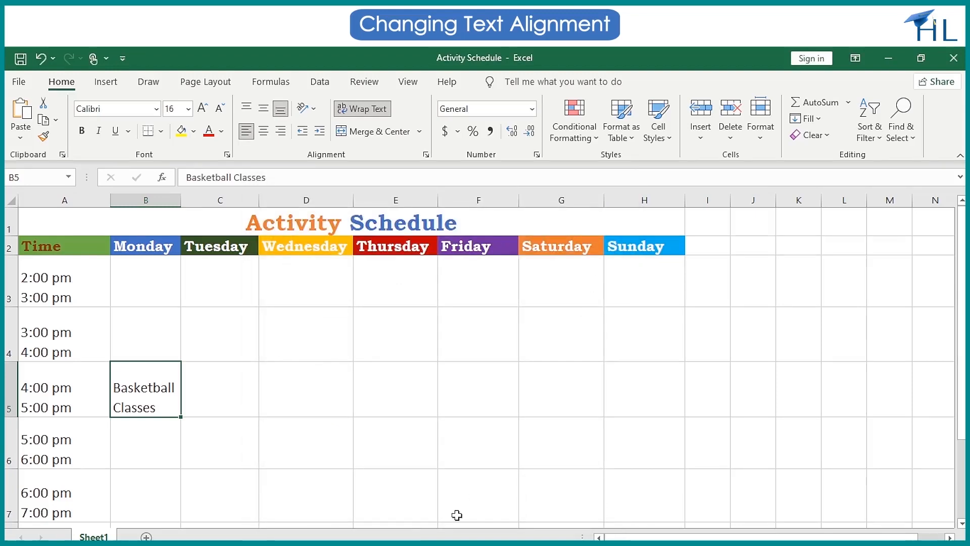
left_click(336, 393)
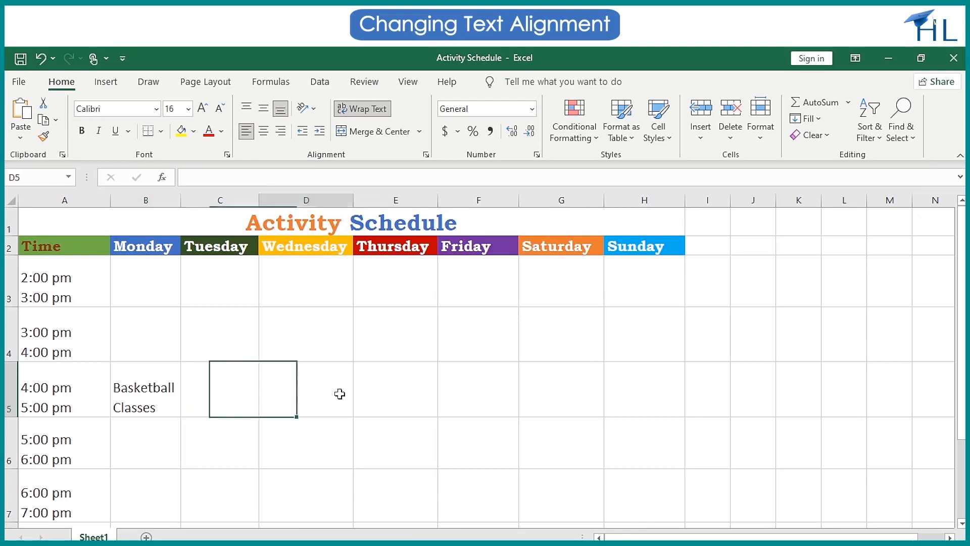
Apply top, middle and bottom alignment in turn to the Basketball Classes text in cell B5
left_click(140, 400)
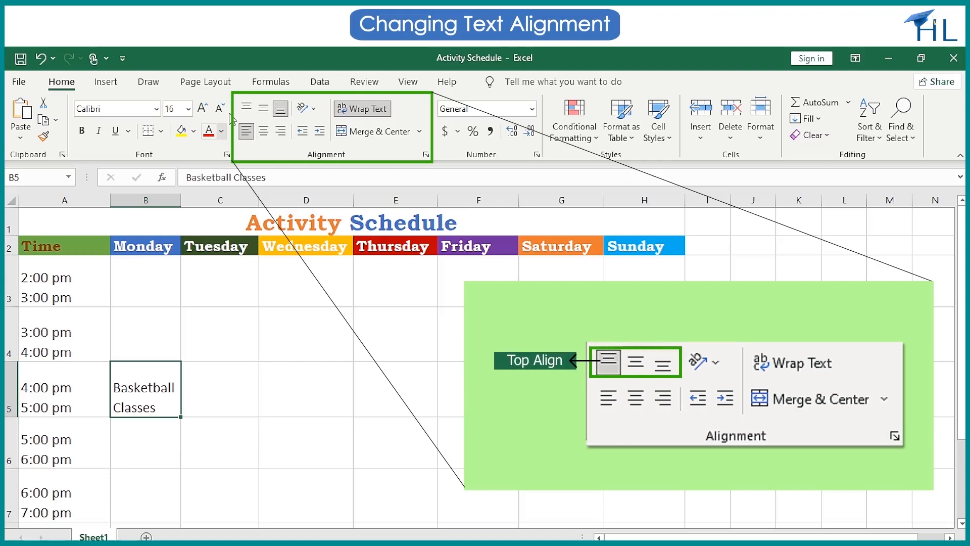
left_click(246, 108)
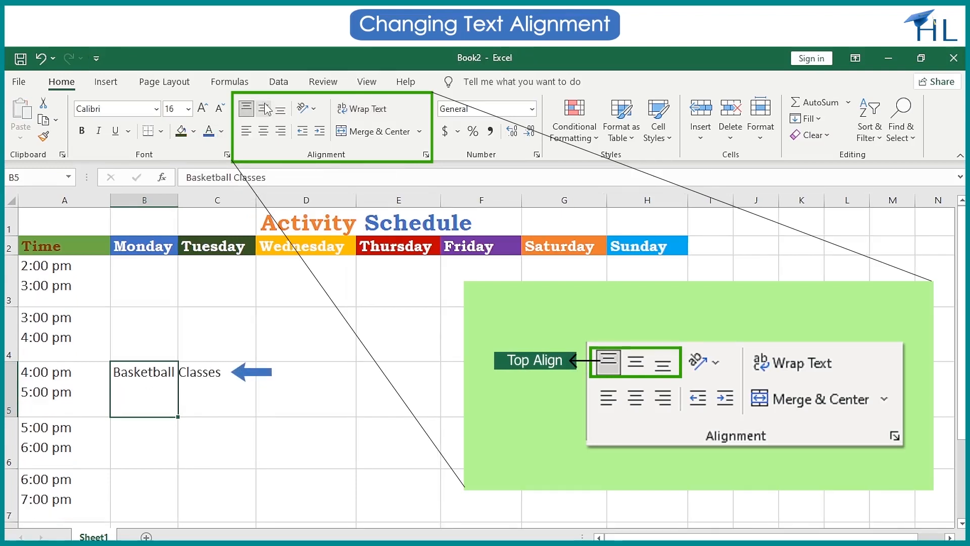
left_click(267, 110)
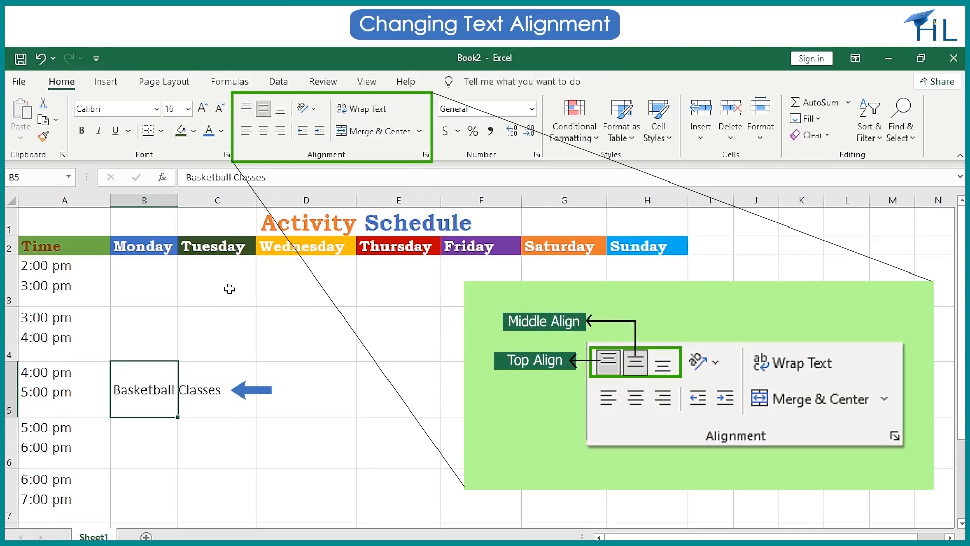
left_click(281, 112)
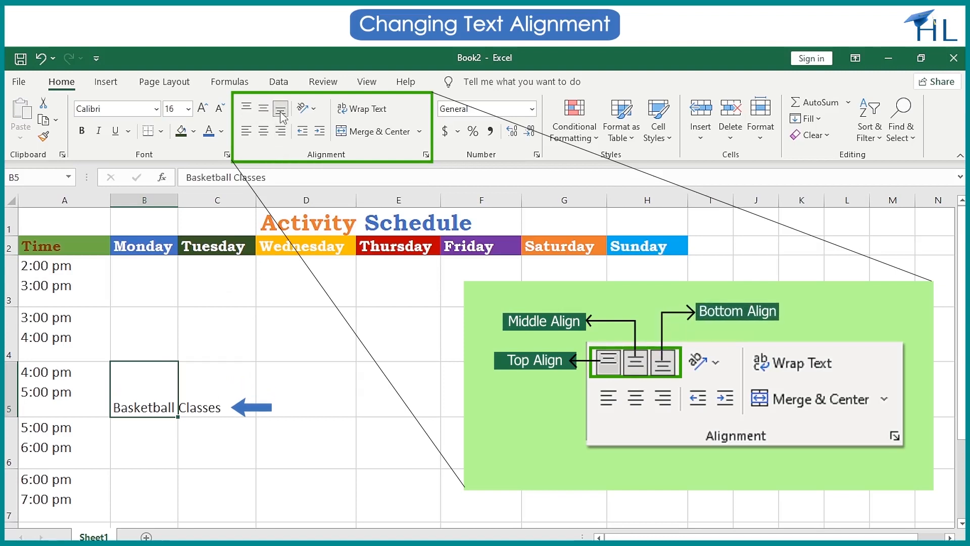
left_click(295, 386)
Apply left, center and right alignment in turn to the time entries in A3:A7
left_click(89, 276)
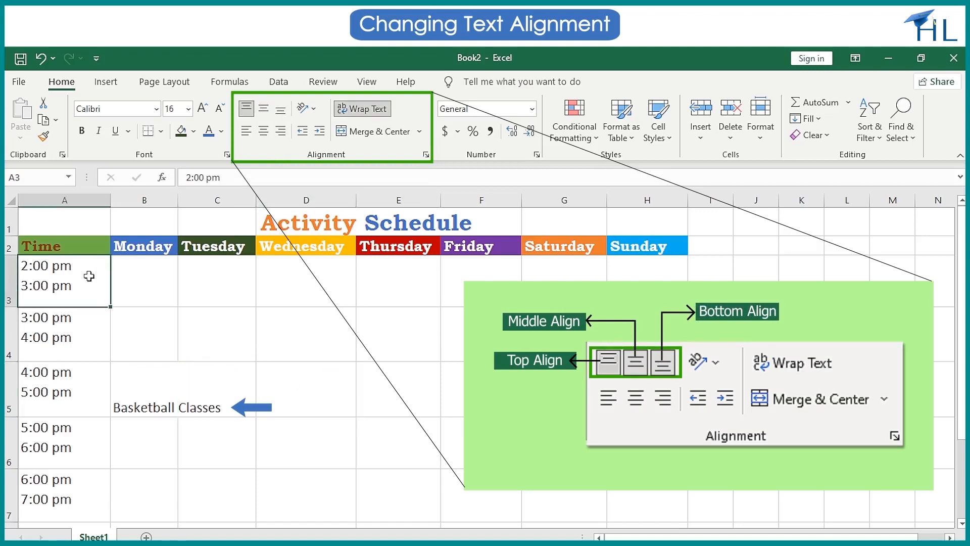
key("shift+Down")
key("shift+Down")
key("shift+Down")
key("shift+Down")
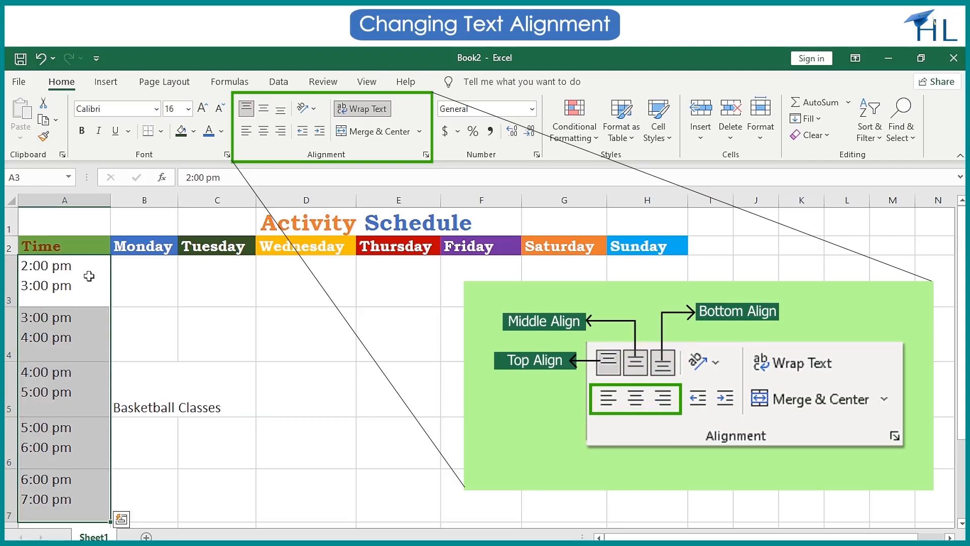
left_click(246, 135)
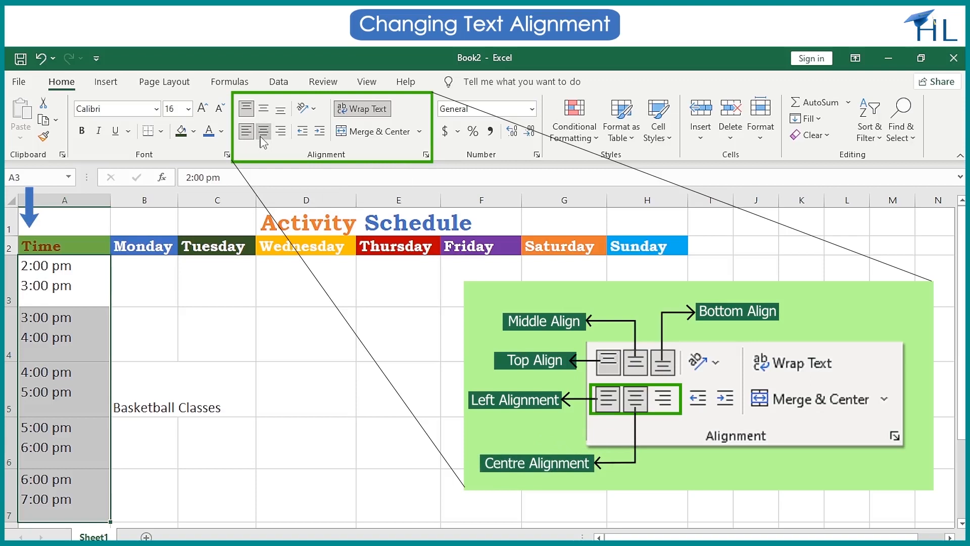
left_click(261, 139)
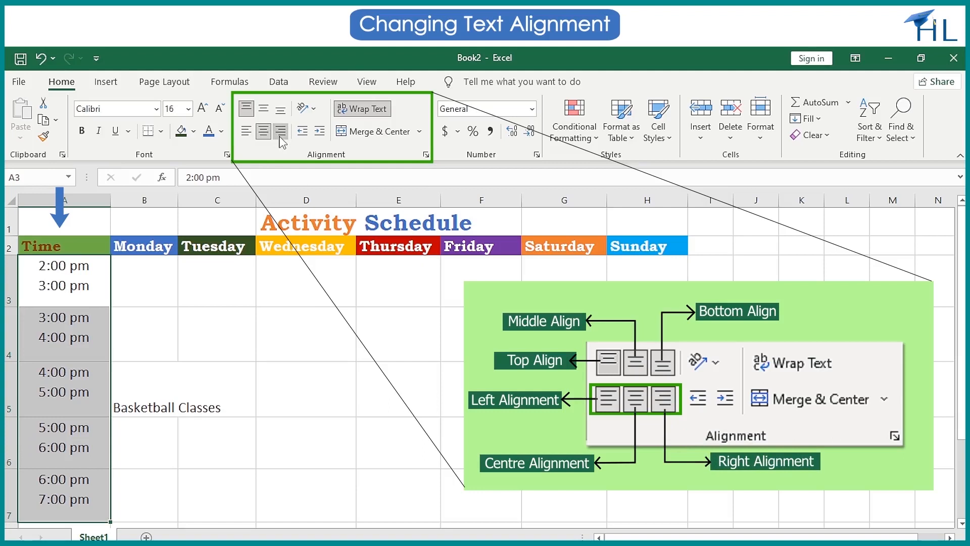
left_click(280, 139)
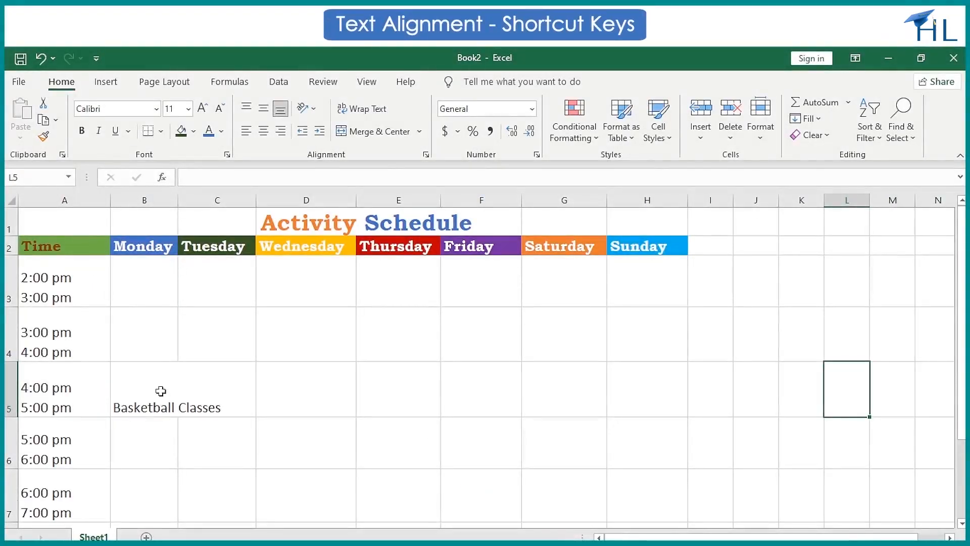
Align the Basketball Classes text in B5 to the top of its cell
left_click(161, 391)
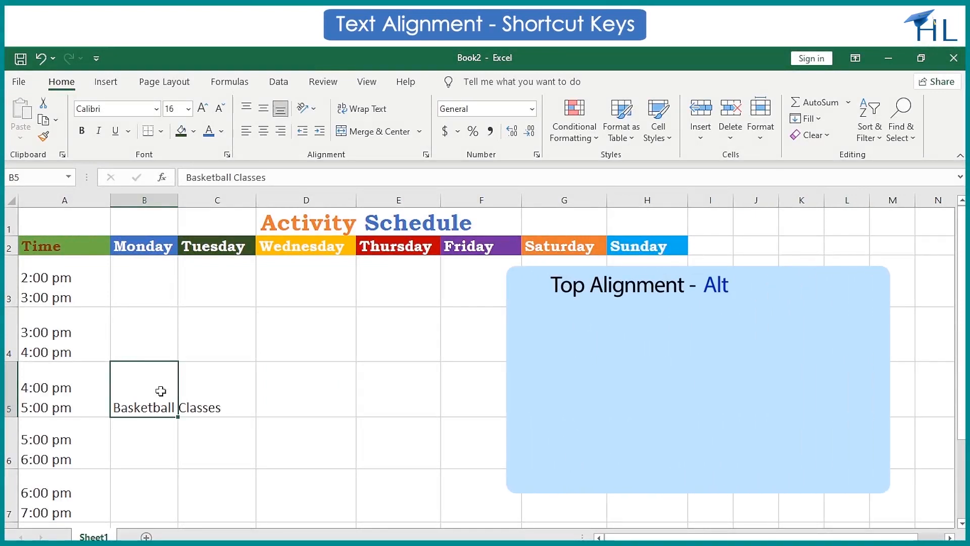
key("alt+h")
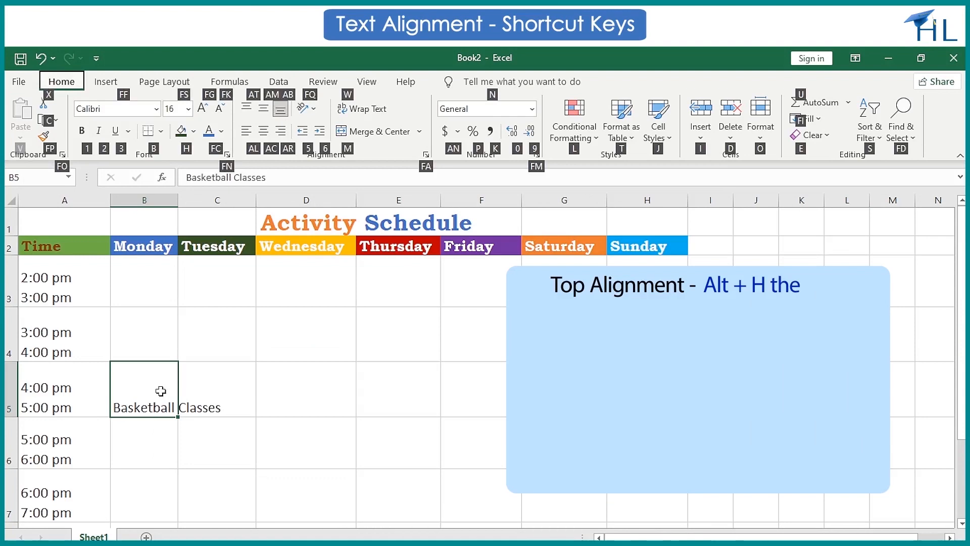
key("a")
key("t")
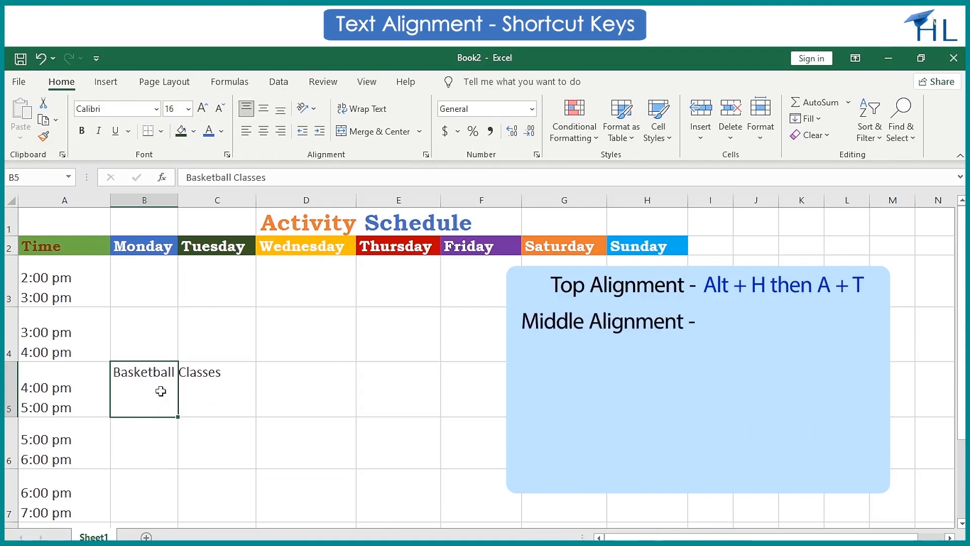
Align the Basketball Classes text in B5 to the vertical middle of its cell
key("alt+h")
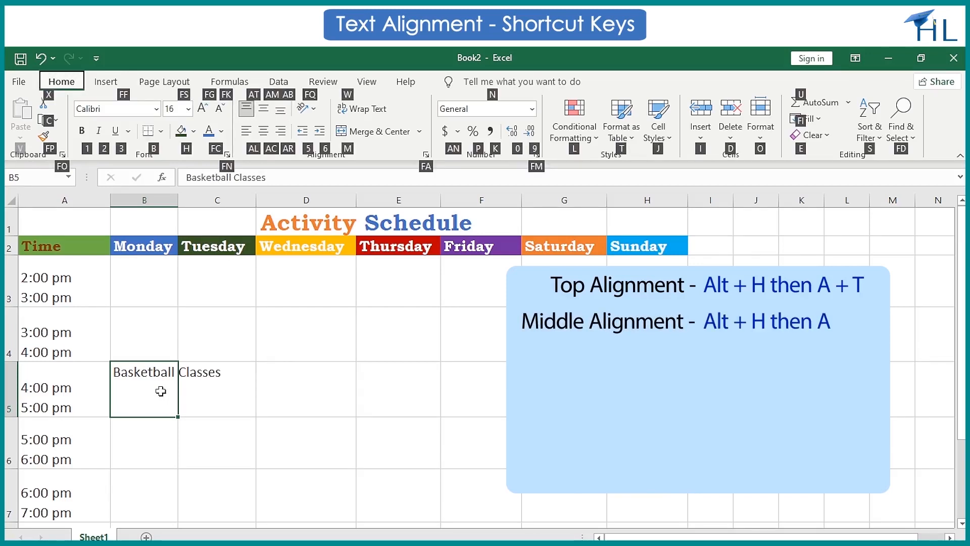
key("a")
key("m")
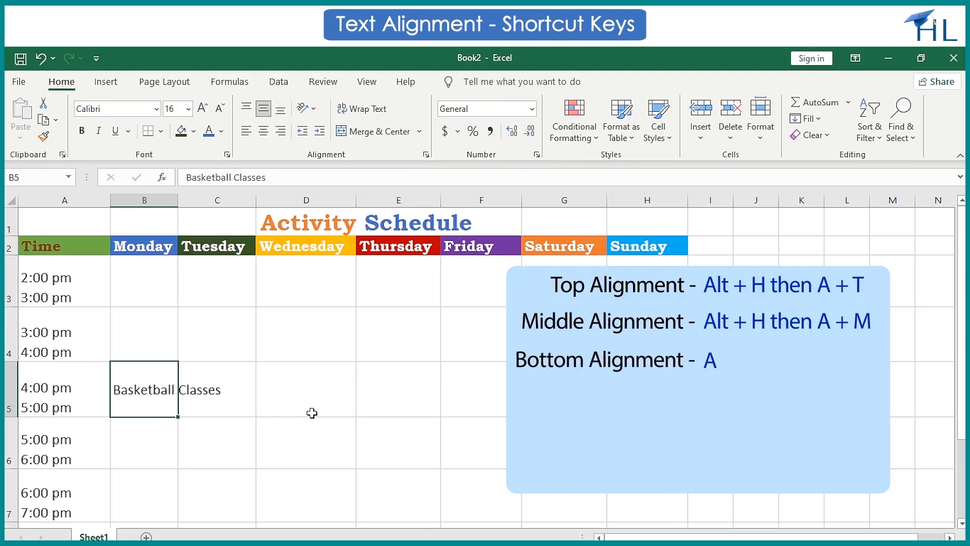
Align the Basketball Classes text in B5 to the bottom of its cell
key("alt+h")
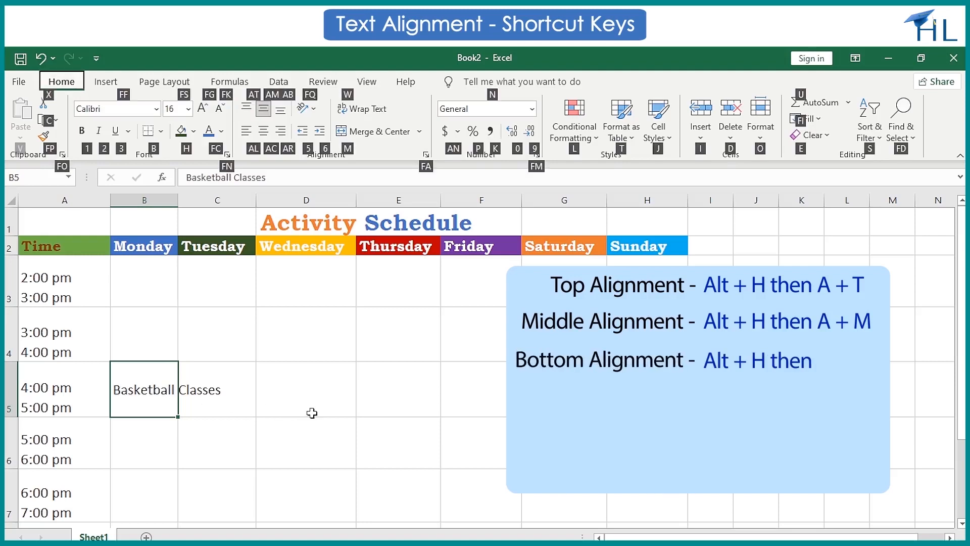
key("a")
key("b")
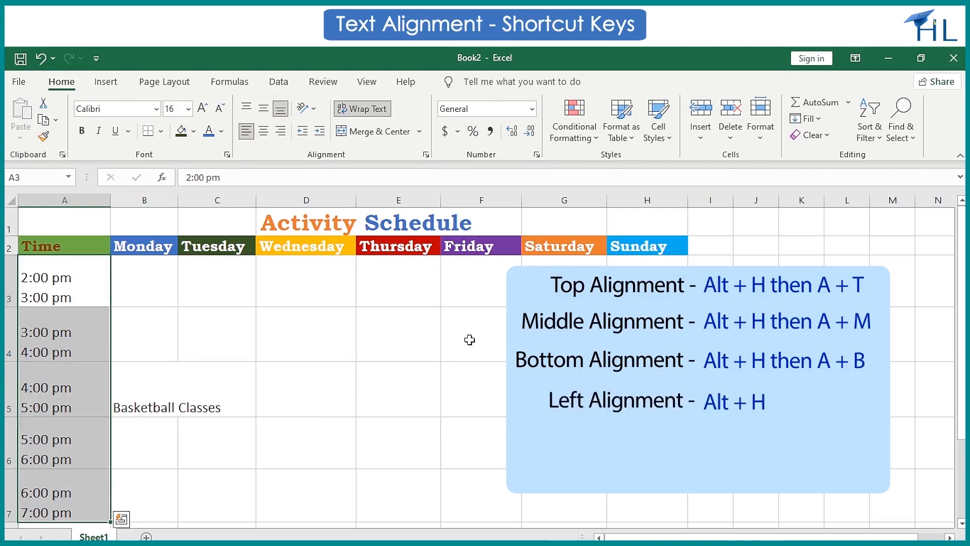
Align the time entries in A3:A7 to the top of their cells
key("alt+h")
key("a")
key("t")
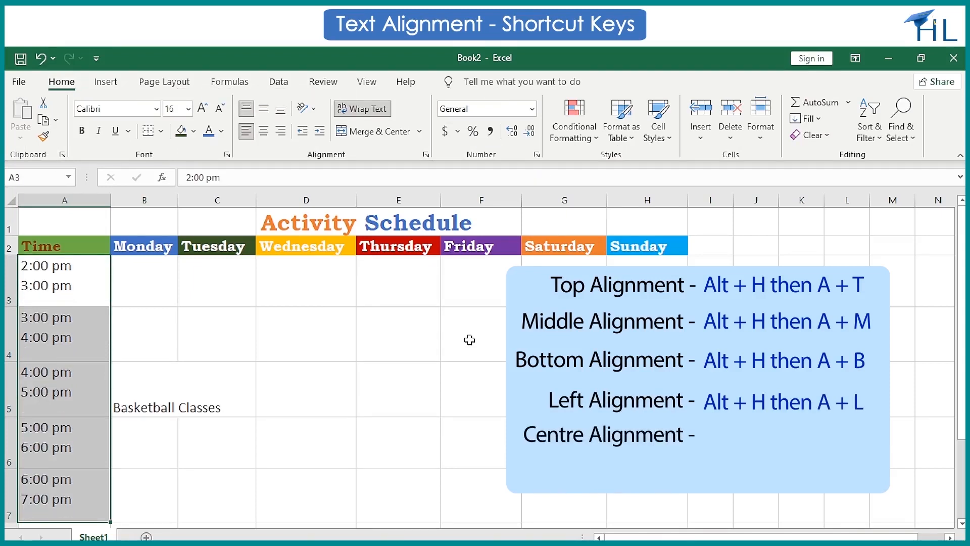
Center the time entries in A3:A7 horizontally in their cells
key("alt+h")
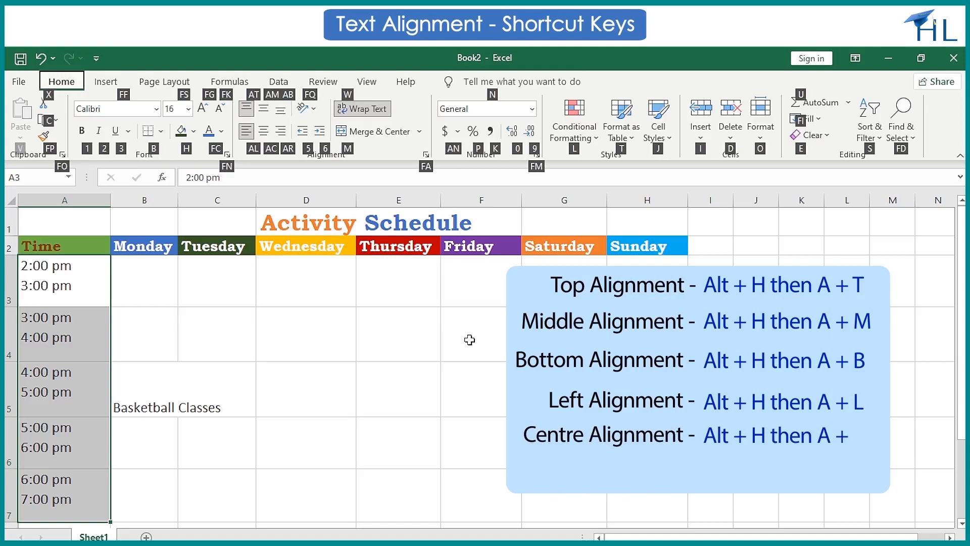
key("a")
key("c")
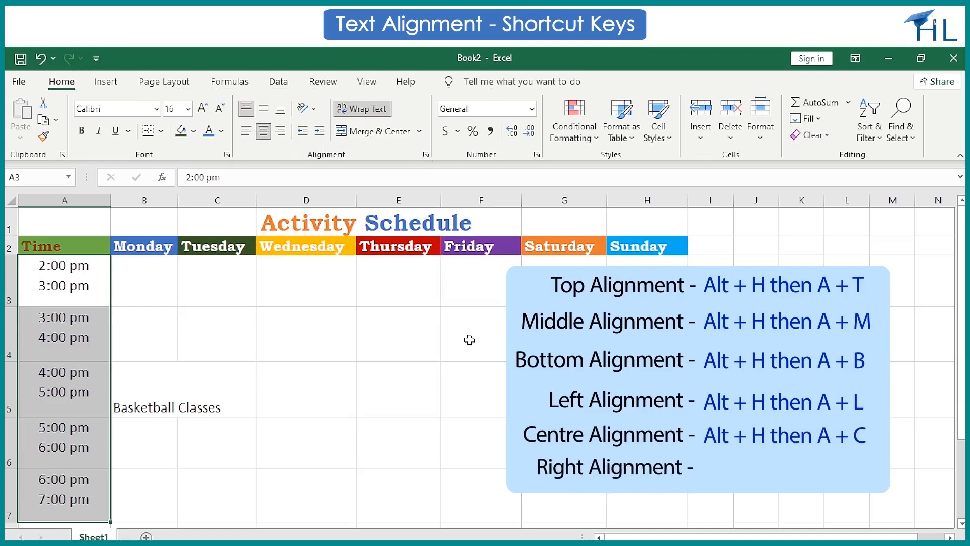
Align the time entries in A3:A7 to the right of their cells
key("alt")
key("h")
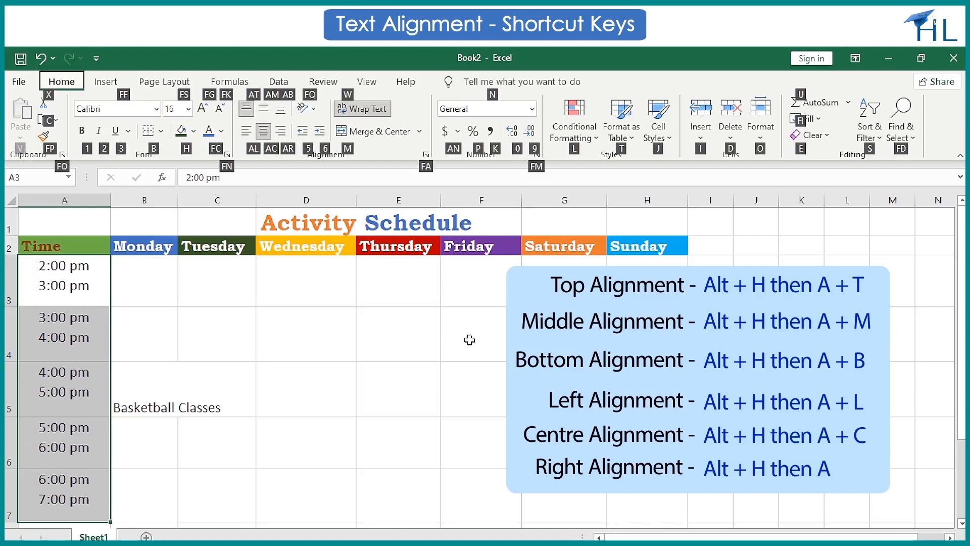
key("a")
key("r")
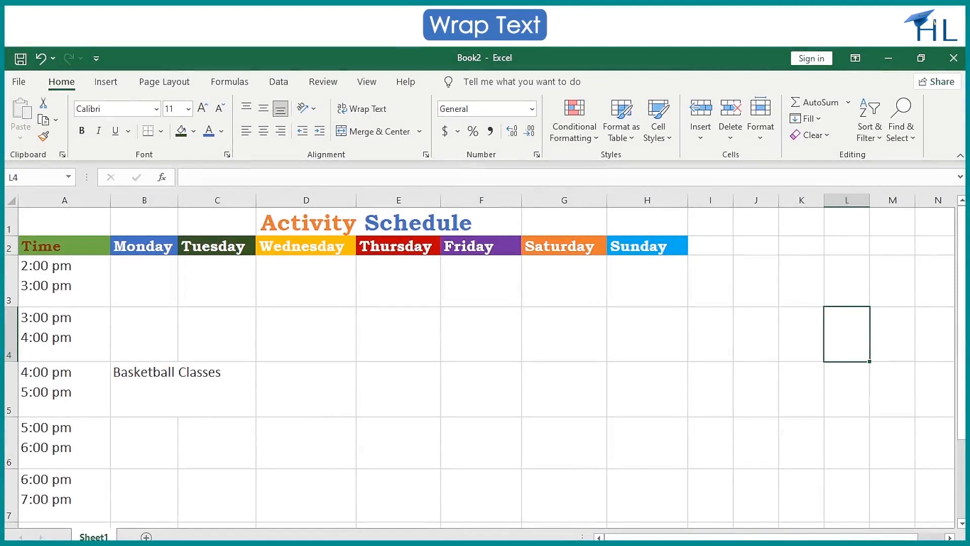
Wrap the Basketball Classes text in cell B5 so that it fits within the Monday column
left_click(140, 374)
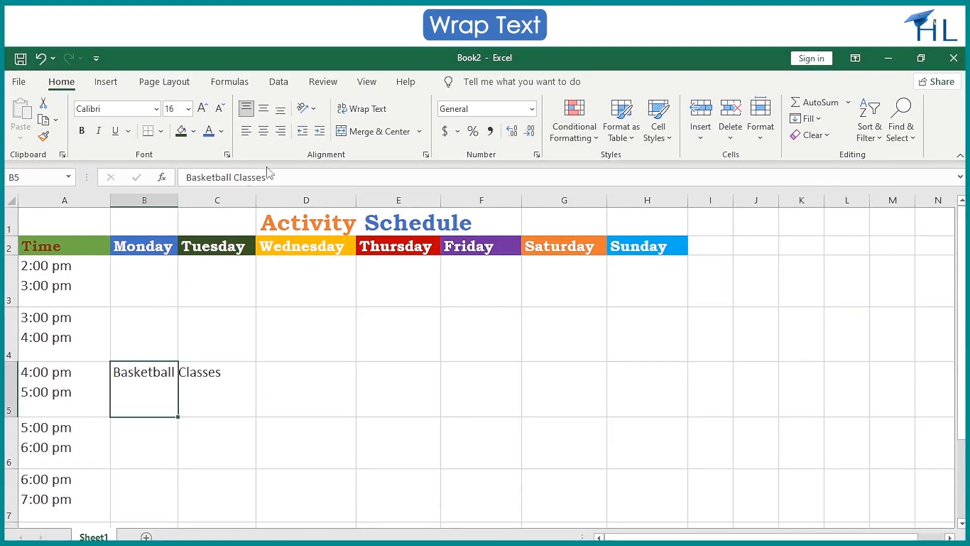
left_click(376, 118)
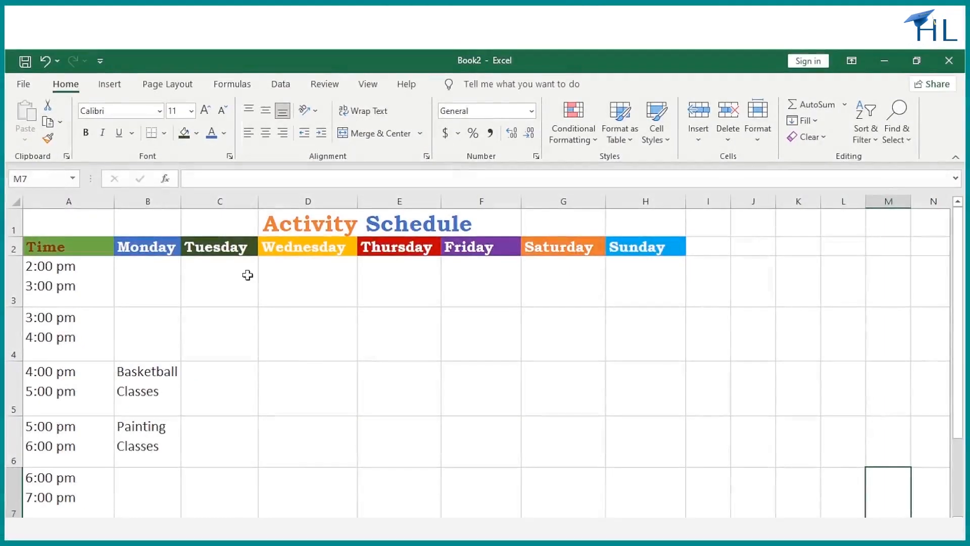
Merge and center the Activity Schedule title across cells A1:H1
left_click(49, 232)
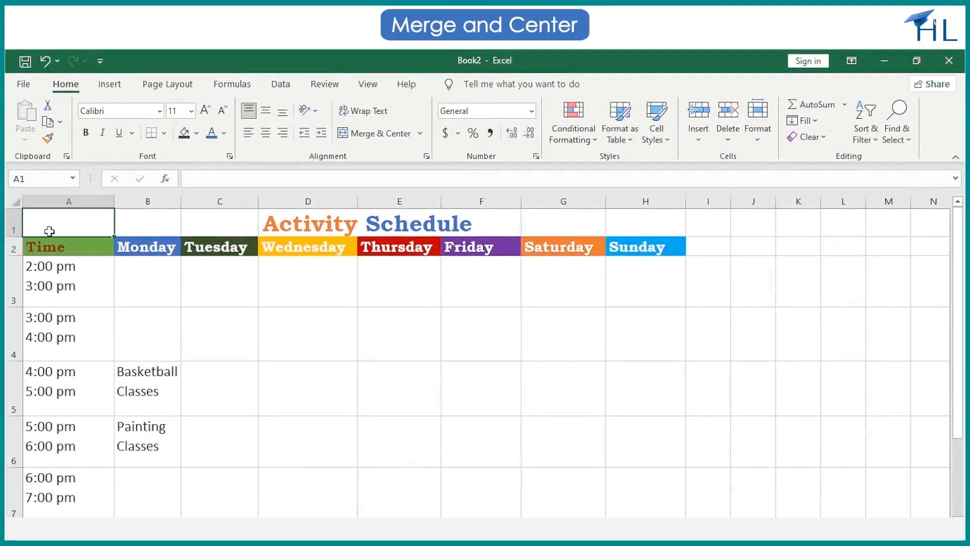
key("shift+Right")
key("shift+Right")
key("shift+Right")
key("shift+Right")
key("shift+Right")
key("shift+Right")
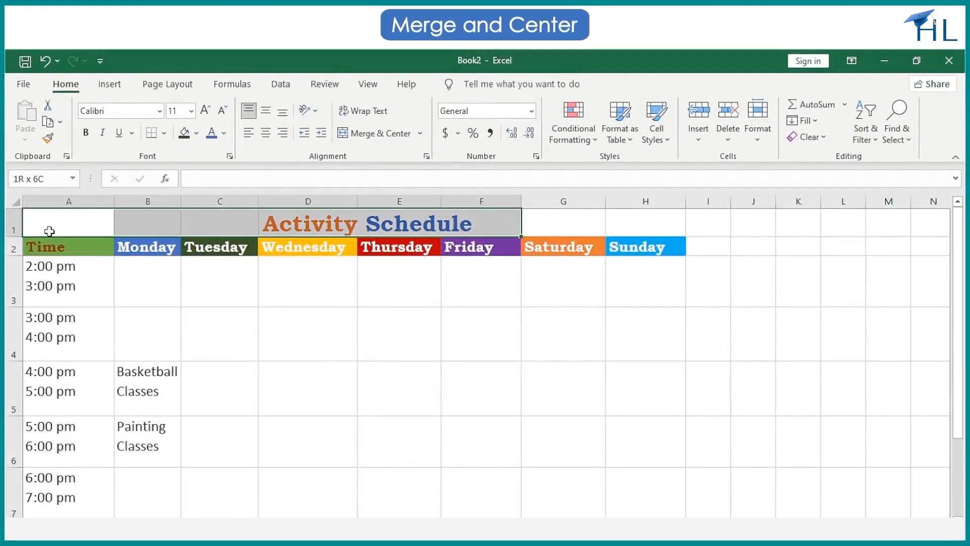
key("shift+Right")
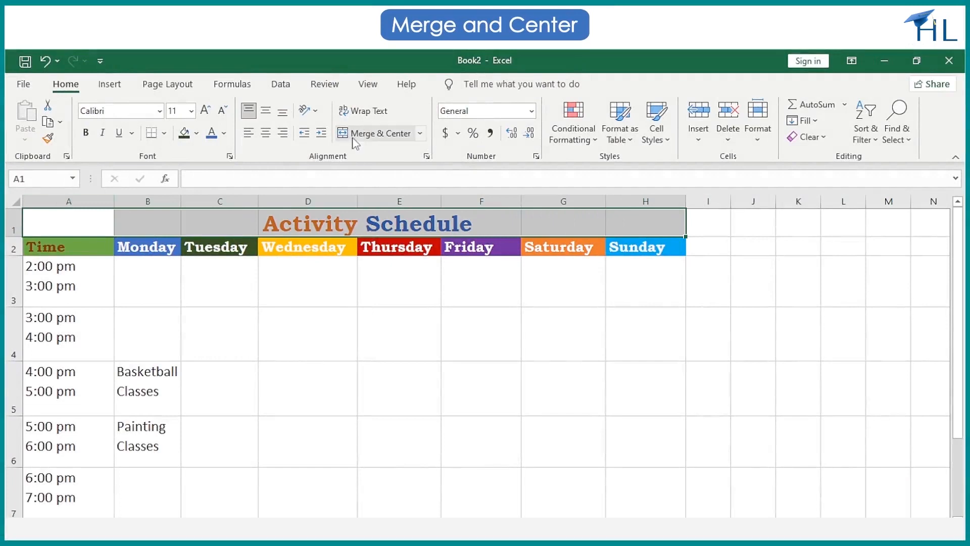
left_click(370, 137)
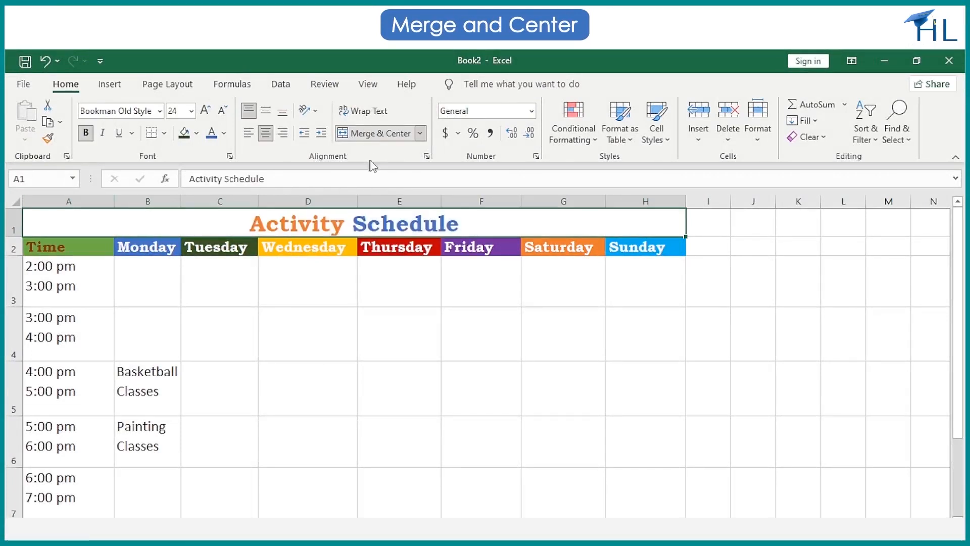
left_click(380, 363)
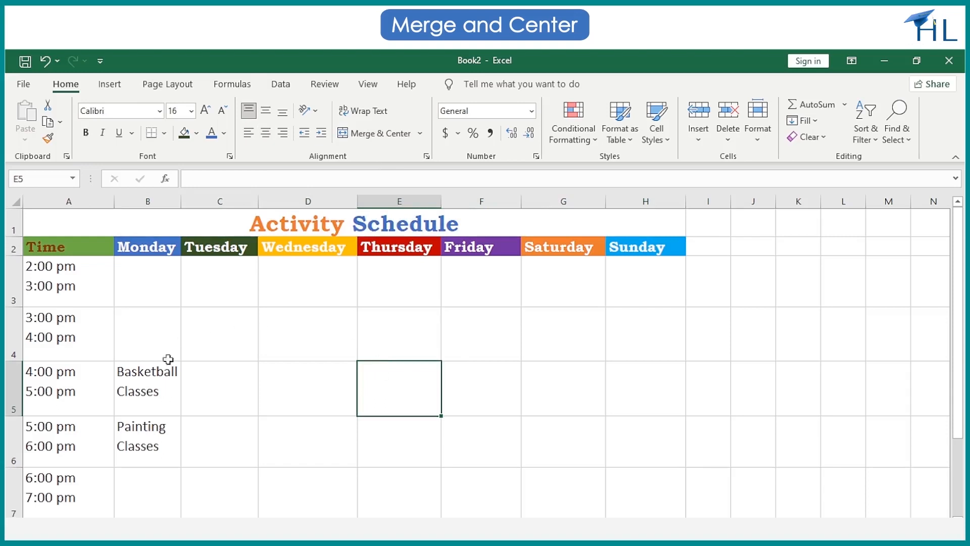
Merge and center cells B5:B6, keeping only the Basketball Classes text and discarding Painting Classes
left_click(152, 393)
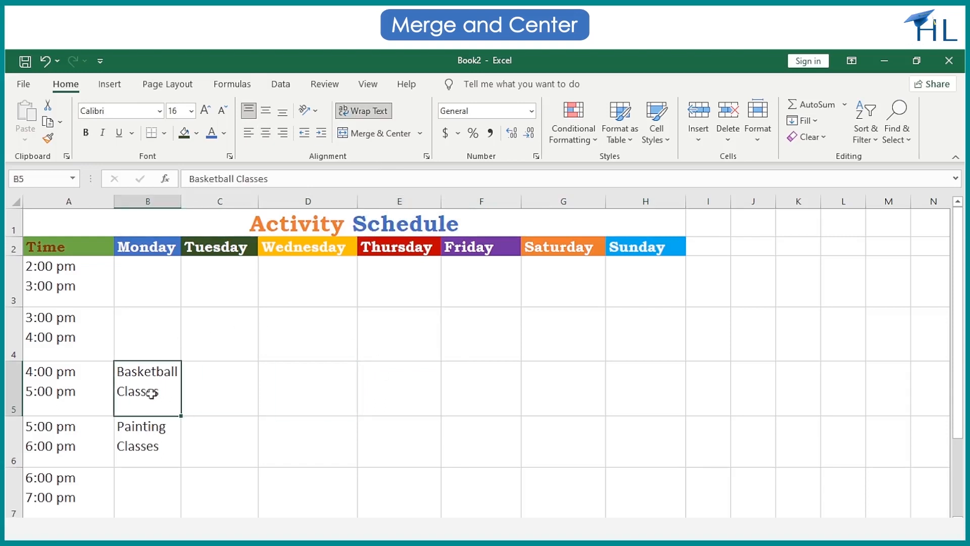
key("shift+Down")
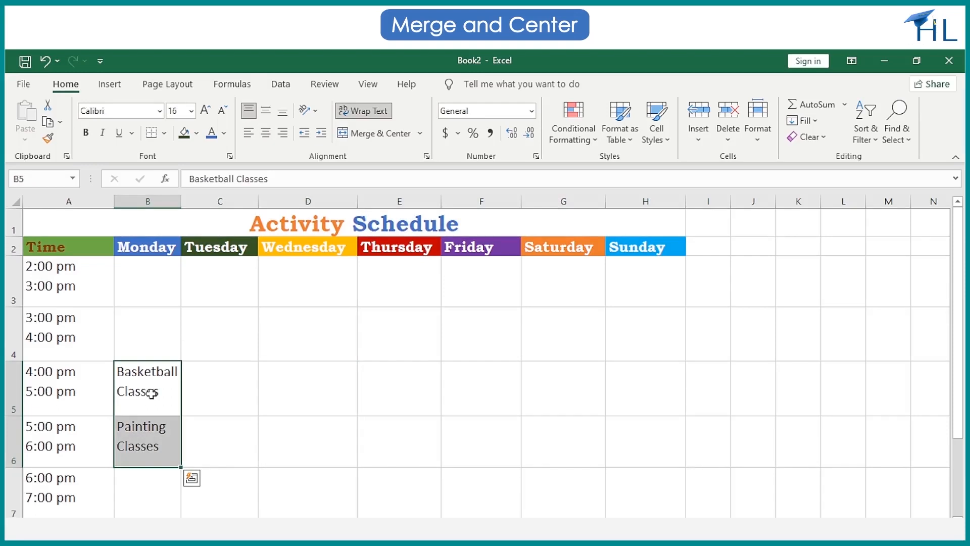
left_click(376, 133)
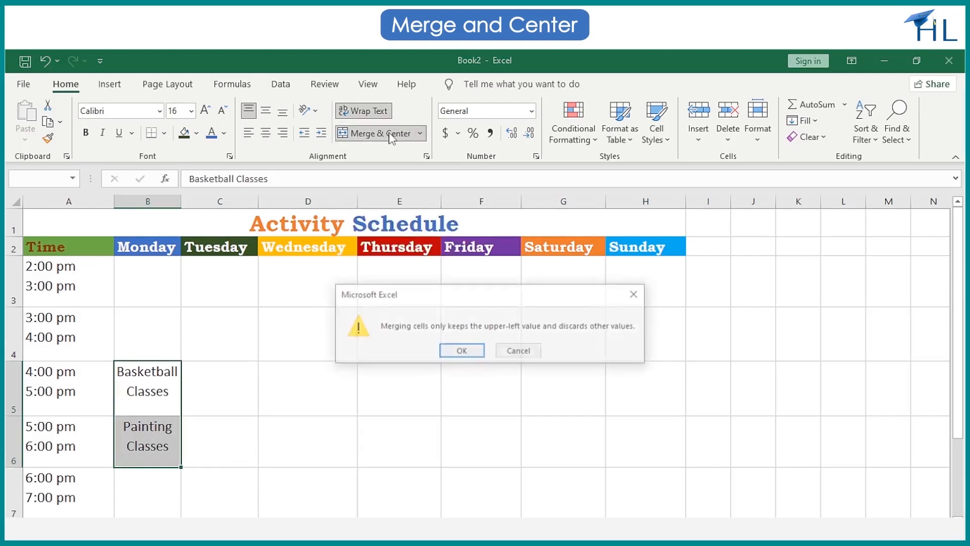
left_click(458, 351)
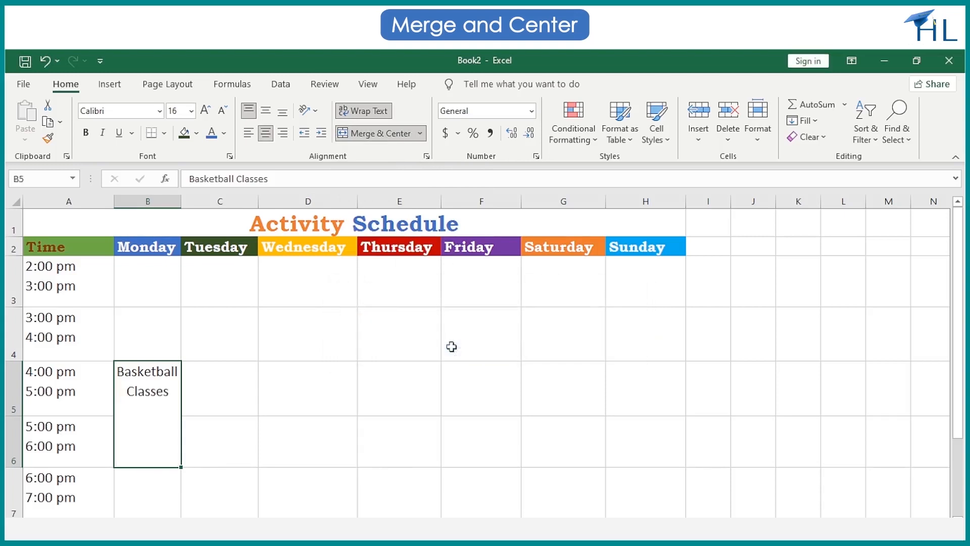
left_click(504, 422)
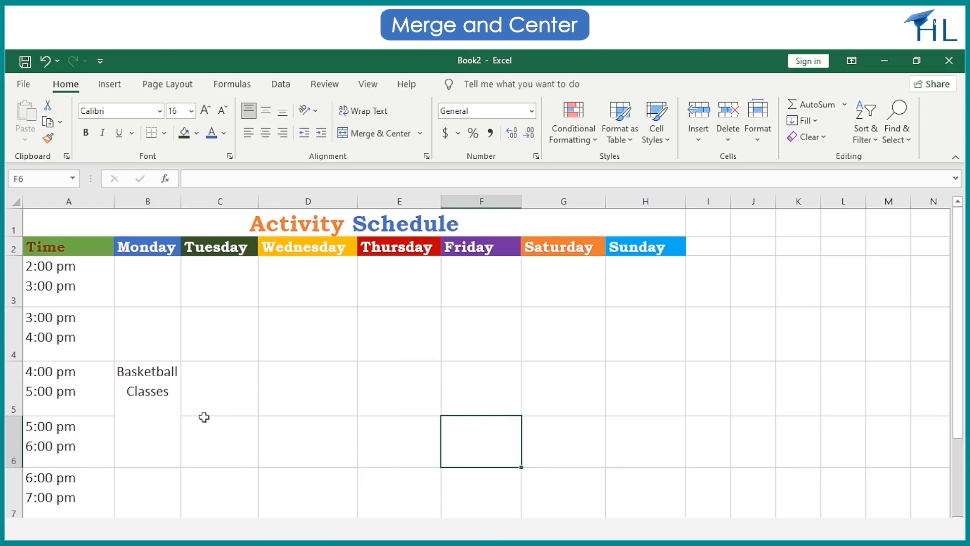
Unmerge the Basketball Classes cell back into the separate cells B5 and B6
left_click(173, 403)
left_click(420, 133)
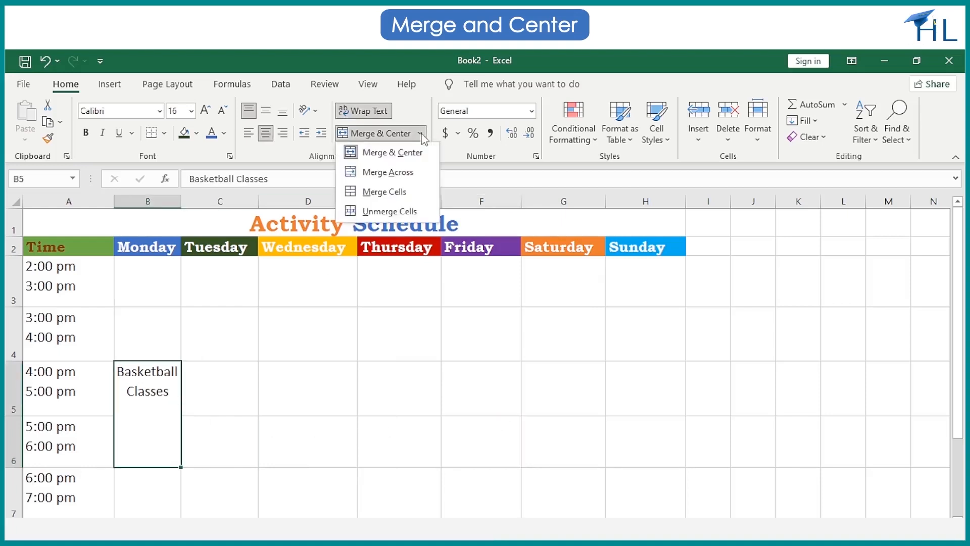
left_click(405, 208)
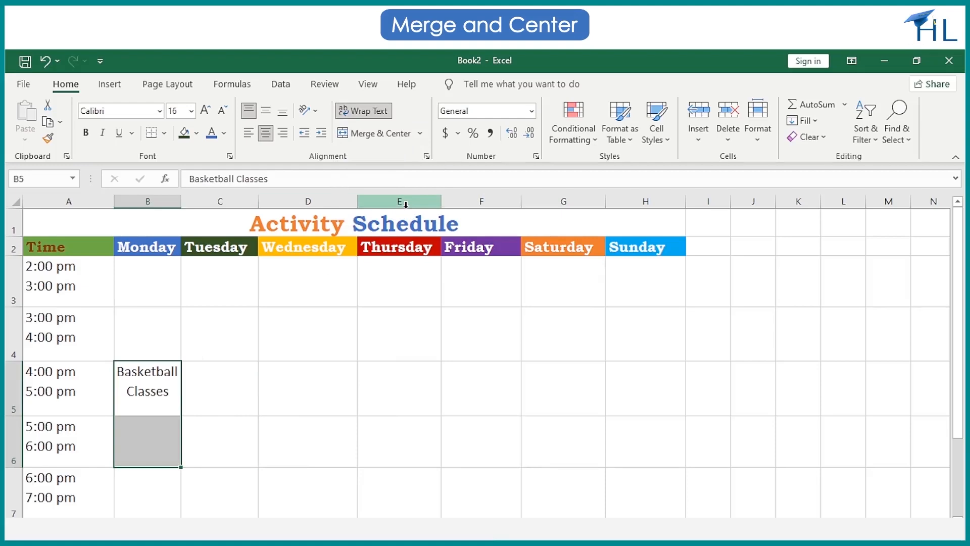
left_click(406, 321)
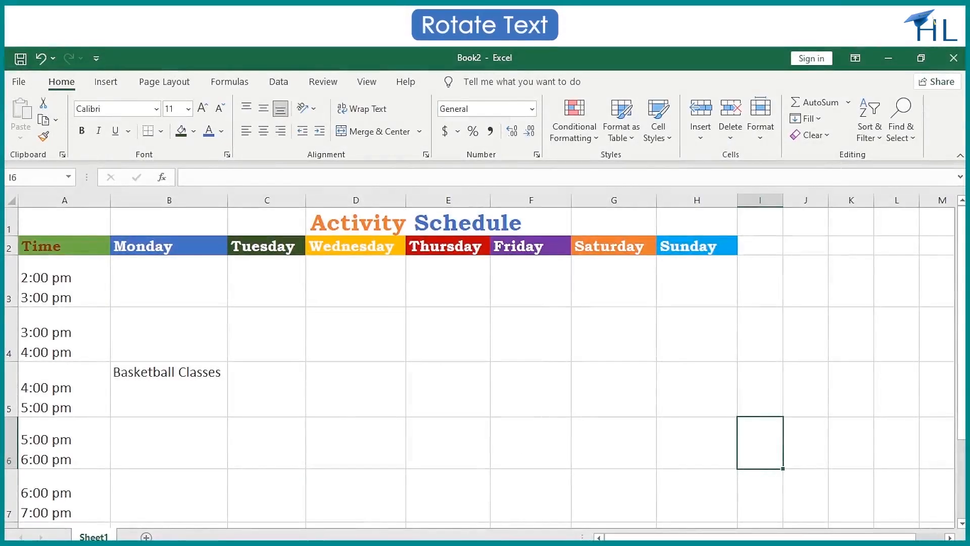
Apply the Rotate Text Up and Rotate Text Down orientations in turn to the Basketball Classes text in B5
left_click(204, 392)
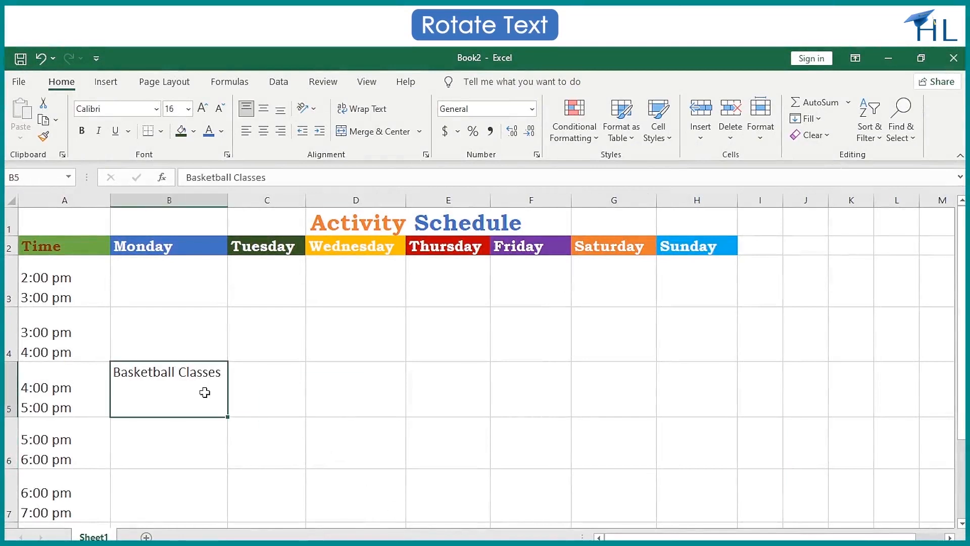
left_click(313, 109)
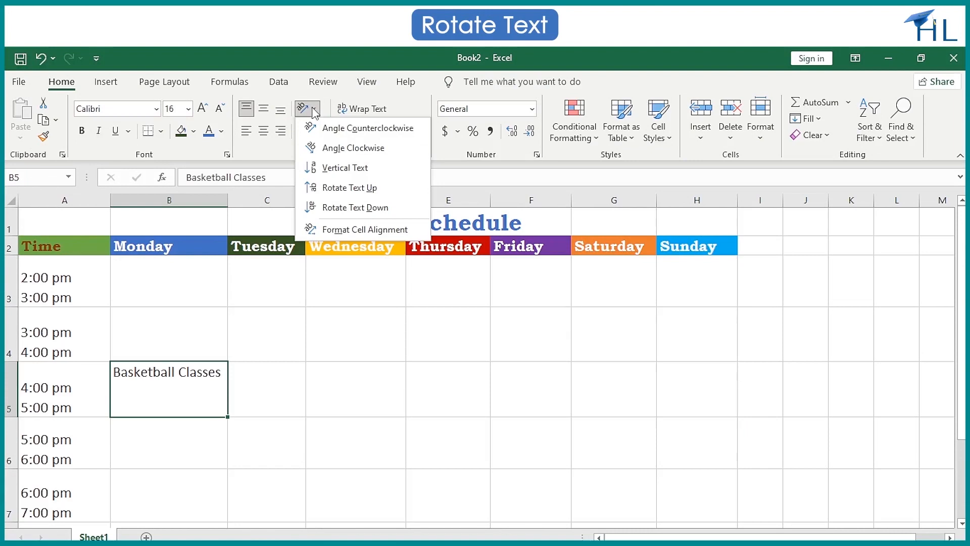
left_click(333, 189)
left_click(314, 110)
left_click(340, 209)
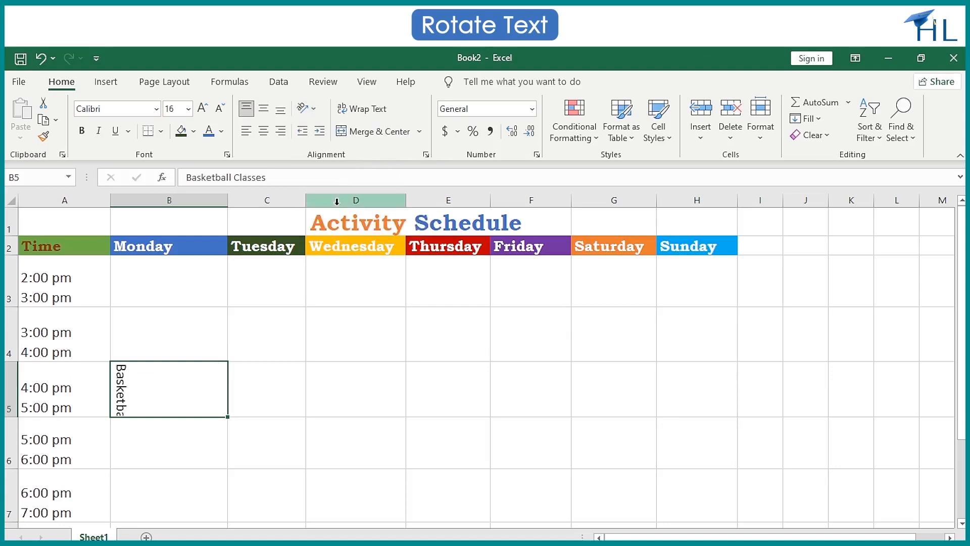
Apply the Vertical Text, Angle Clockwise and Angle Counterclockwise orientations in turn to the Basketball Classes text in B5
left_click(304, 109)
left_click(329, 168)
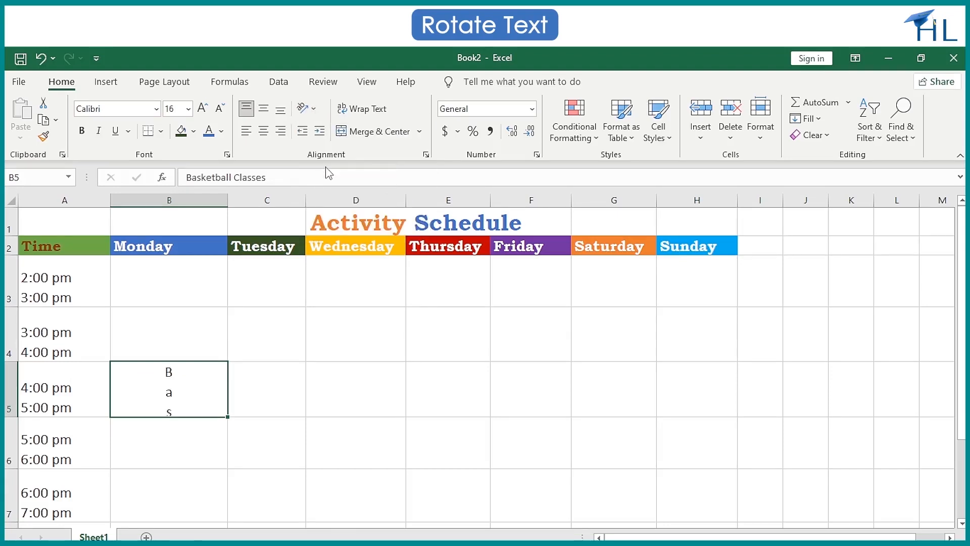
left_click(305, 108)
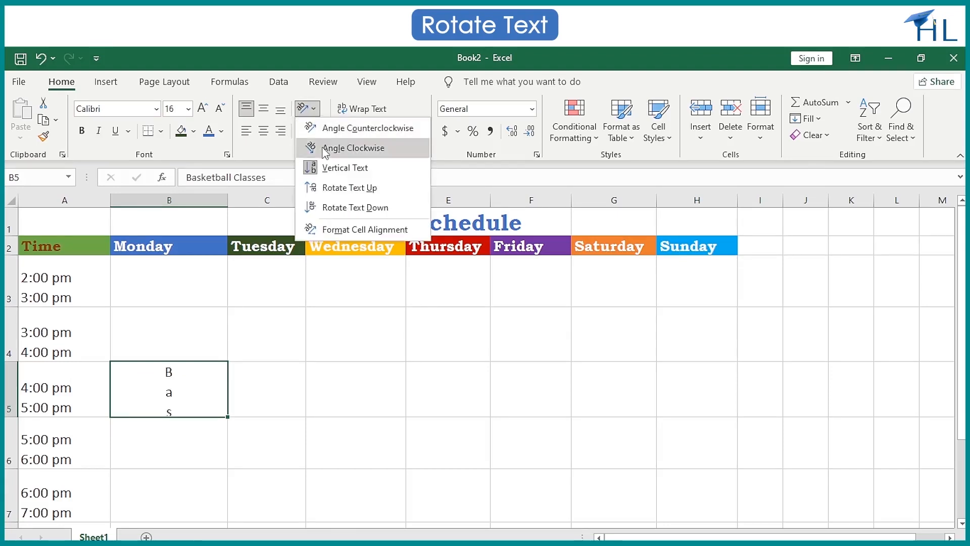
left_click(326, 146)
left_click(306, 109)
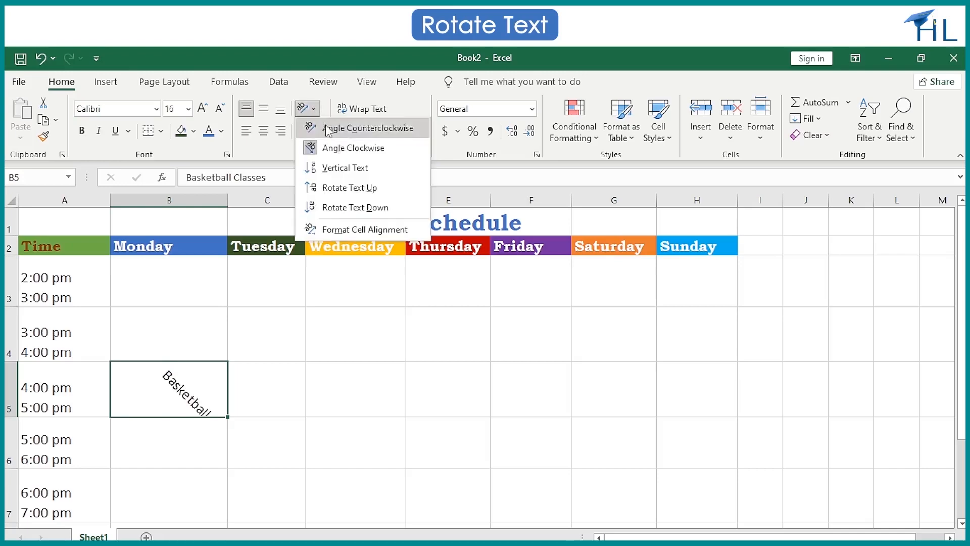
left_click(328, 128)
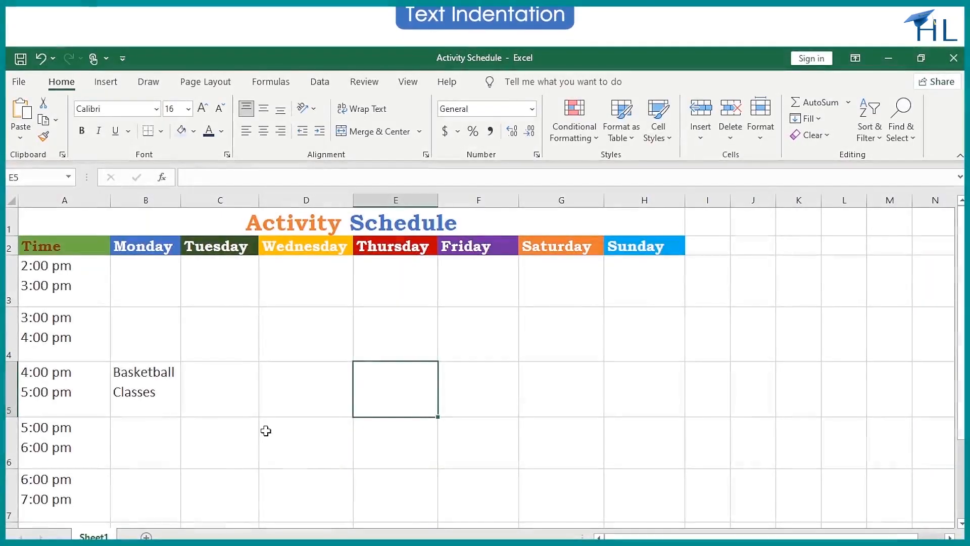
left_click(158, 394)
key("Right")
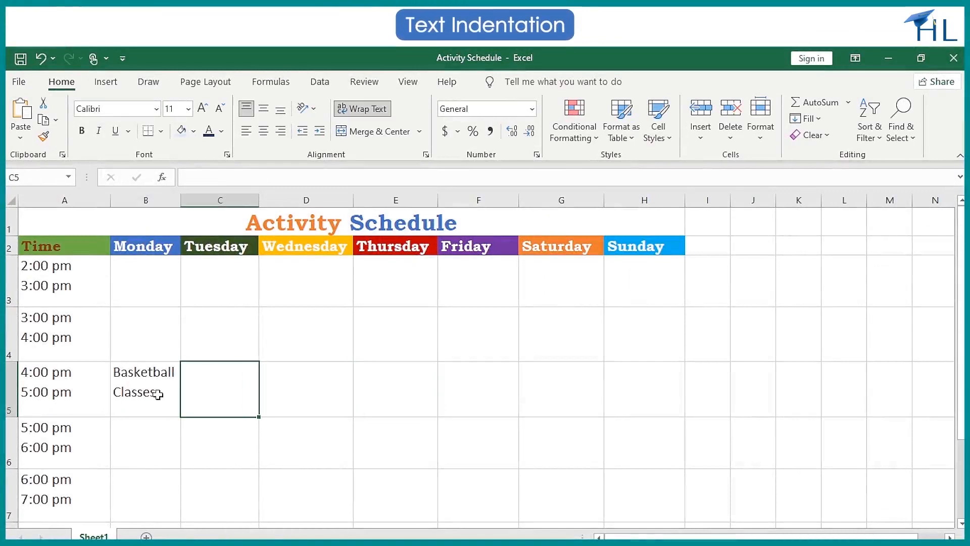
Increase the indent of the merged Activity Schedule title in A1 repeatedly until it starts near the end of the Thursday column
left_click(167, 223)
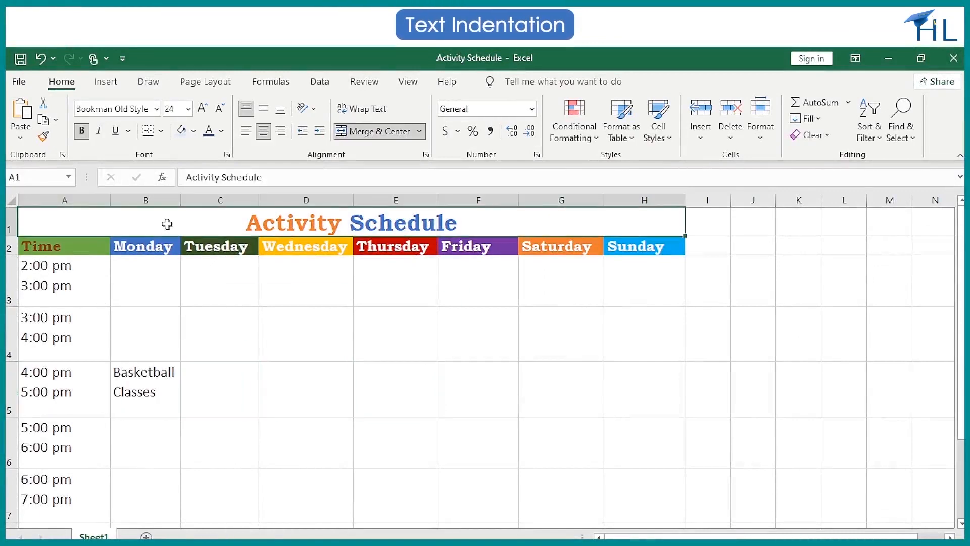
key("Right")
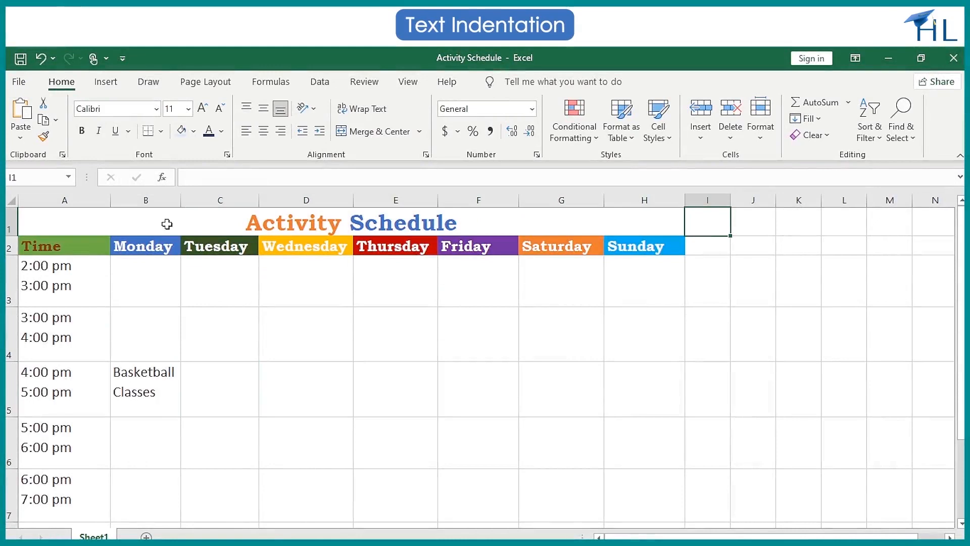
key("Left")
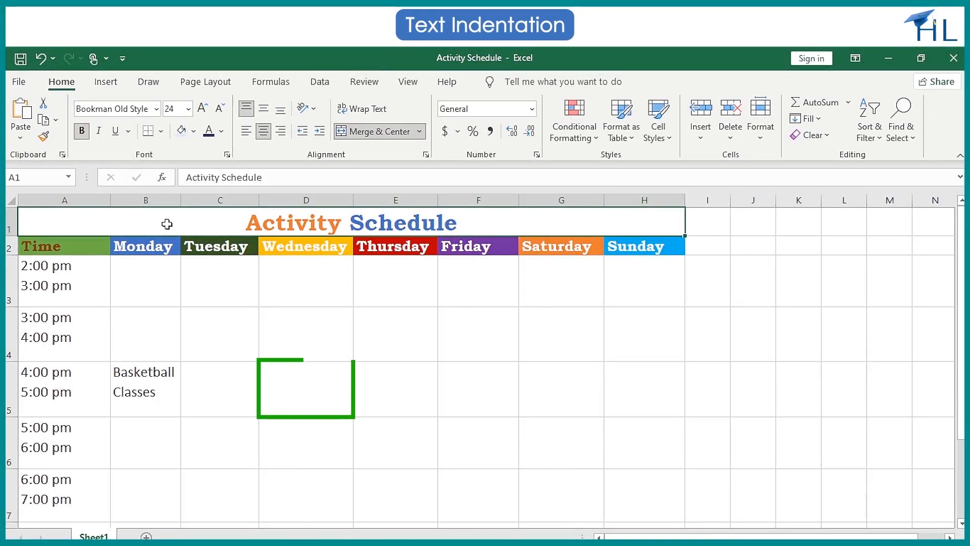
left_click(320, 132)
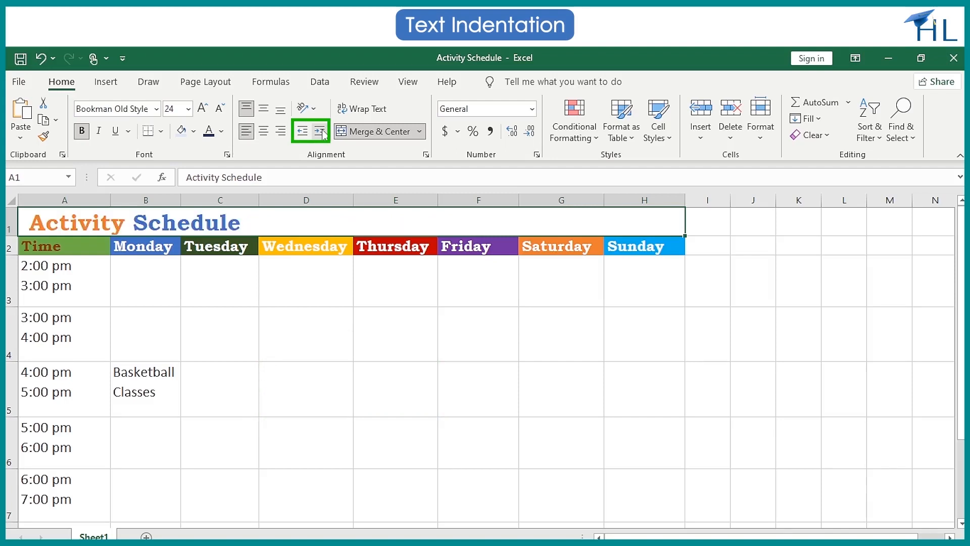
left_click(320, 132)
left_click(321, 131)
left_click(320, 131)
left_click(320, 132)
left_click(320, 131)
left_click(320, 131)
left_click(320, 132)
left_click(321, 131)
left_click(320, 131)
left_click(320, 131)
left_click(320, 132)
left_click(321, 132)
left_click(320, 132)
left_click(320, 132)
left_click(321, 132)
left_click(320, 132)
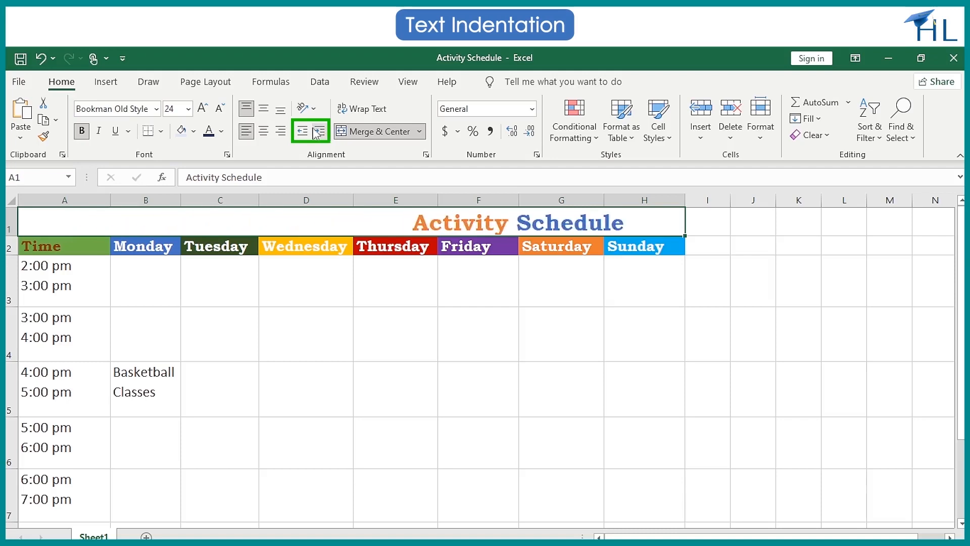
Decrease the indent of the merged Activity Schedule title in A1 repeatedly to move it back toward the start of the row
left_click(304, 135)
left_click(303, 134)
left_click(303, 134)
left_click(303, 135)
left_click(304, 134)
left_click(303, 135)
left_click(303, 134)
left_click(303, 134)
left_click(303, 134)
left_click(303, 134)
left_click(303, 134)
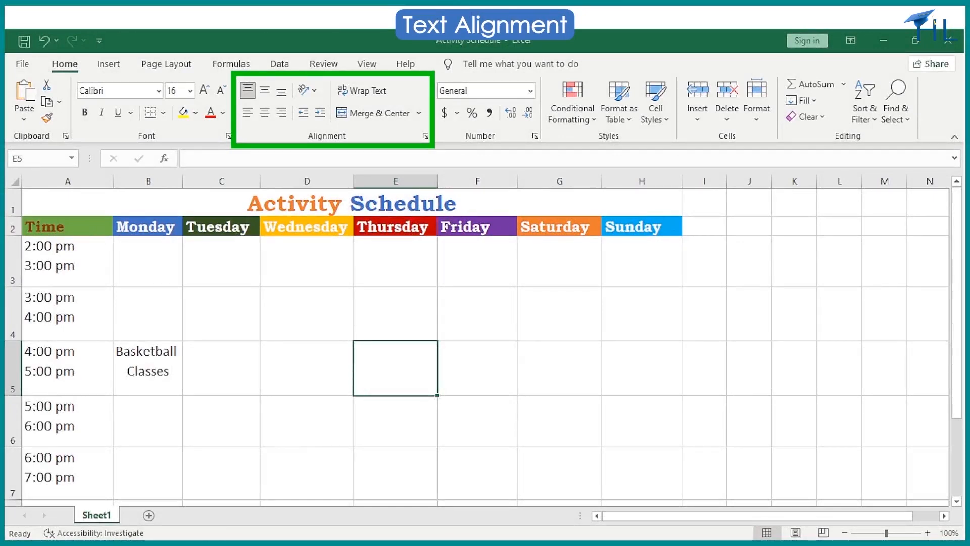
Examine the alignment, text control and orientation settings of the Basketball Classes cell B5
left_click(155, 375)
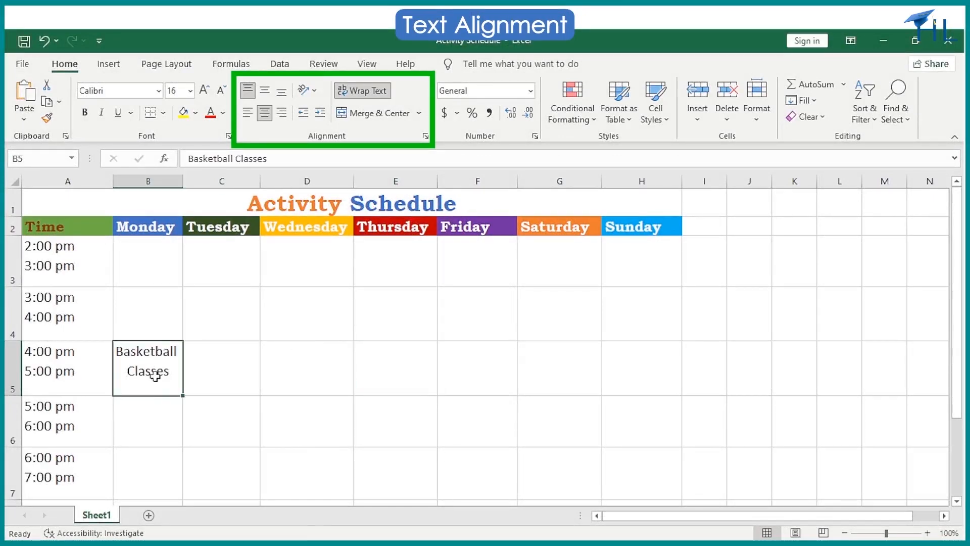
right_click(155, 375)
left_click(223, 468)
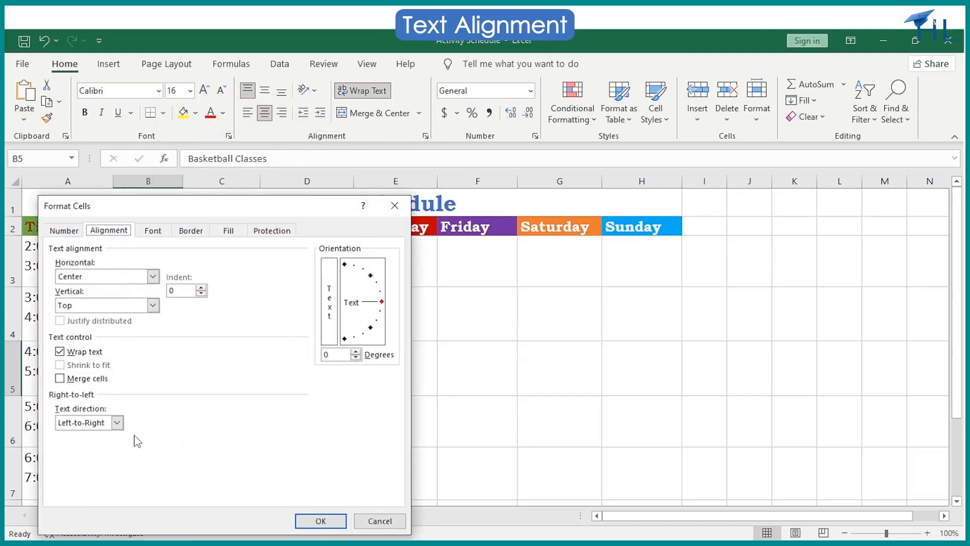
left_click(331, 522)
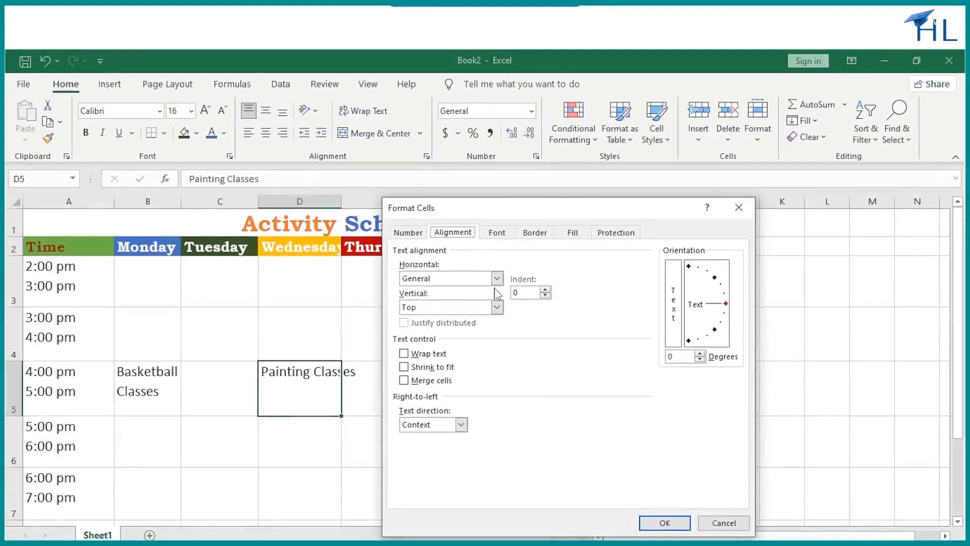
Set the horizontal alignment of the Painting Classes text in D5 to Justify
left_click(497, 277)
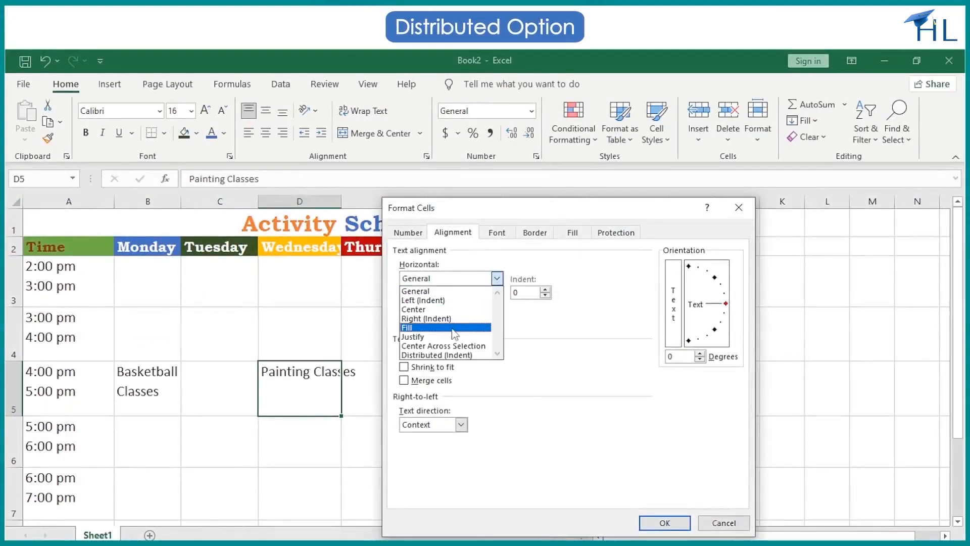
left_click(447, 337)
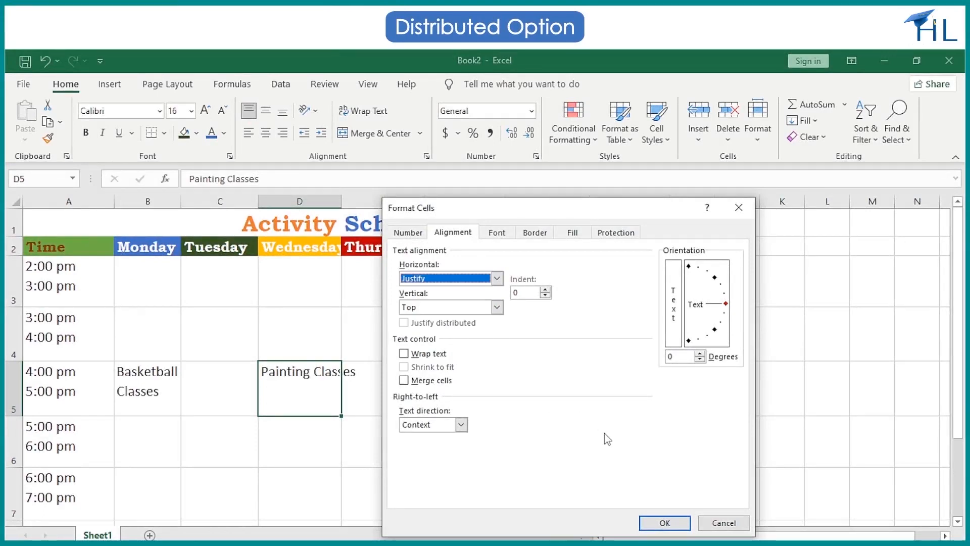
left_click(650, 523)
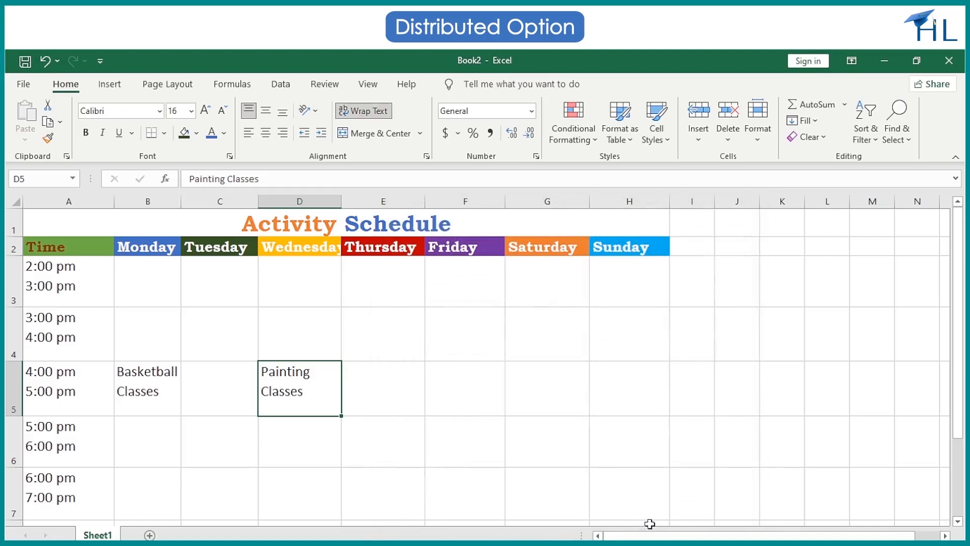
Set both the horizontal and vertical alignment of the Basketball Classes text in B5 to Distributed
left_click(170, 390)
key("ctrl+1")
left_click(497, 278)
left_click(439, 359)
left_click(497, 307)
left_click(445, 353)
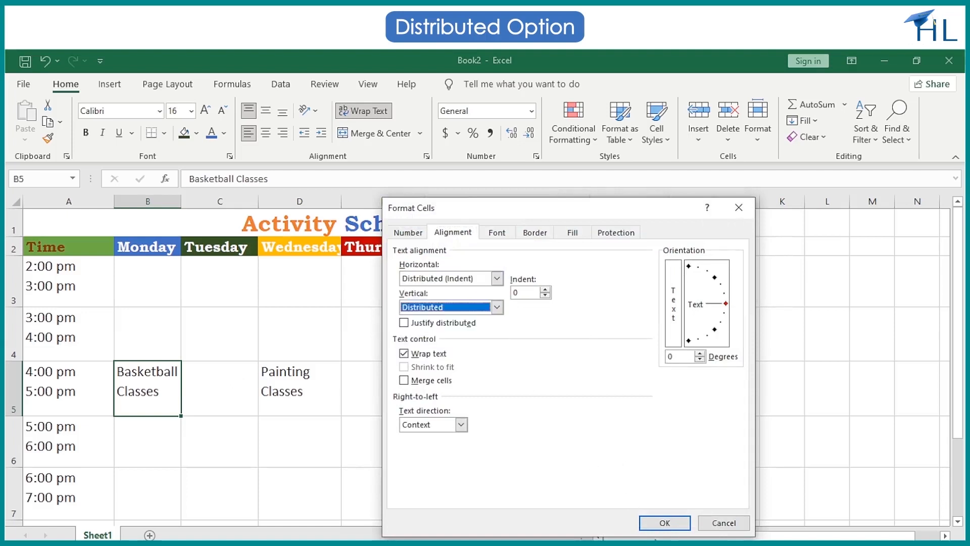
left_click(659, 522)
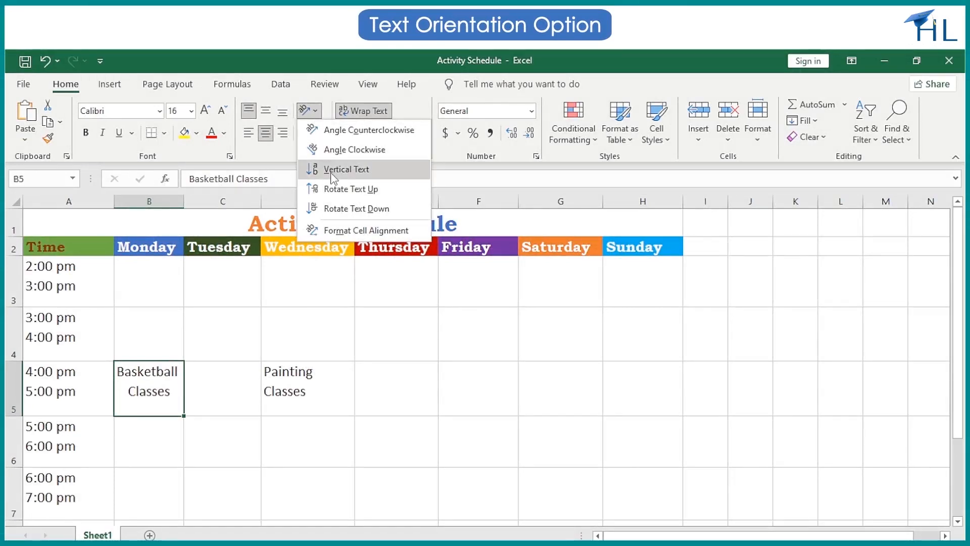
Apply the Vertical Text, Rotate Text Up and Rotate Text Down orientations in turn to the Basketball Classes text in B5
left_click(331, 169)
left_click(306, 110)
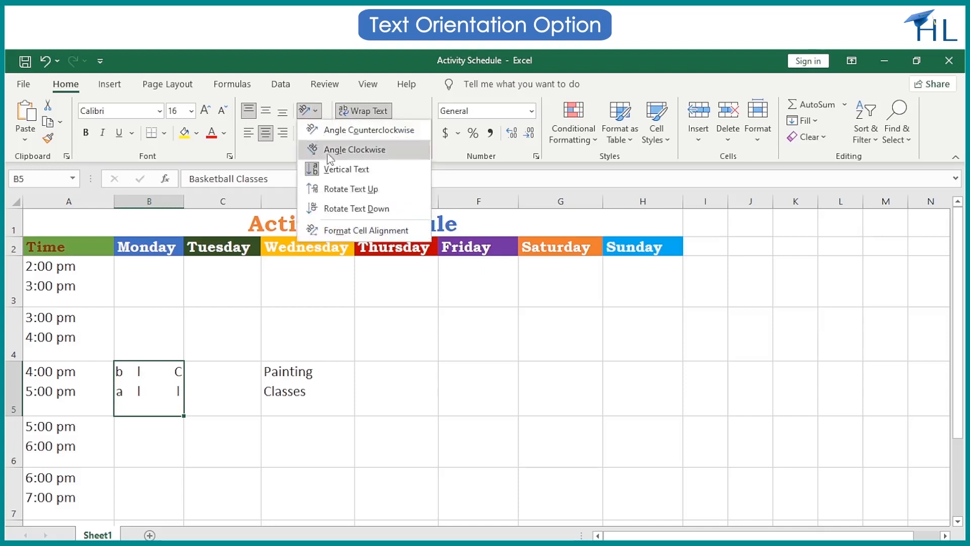
left_click(338, 189)
left_click(315, 109)
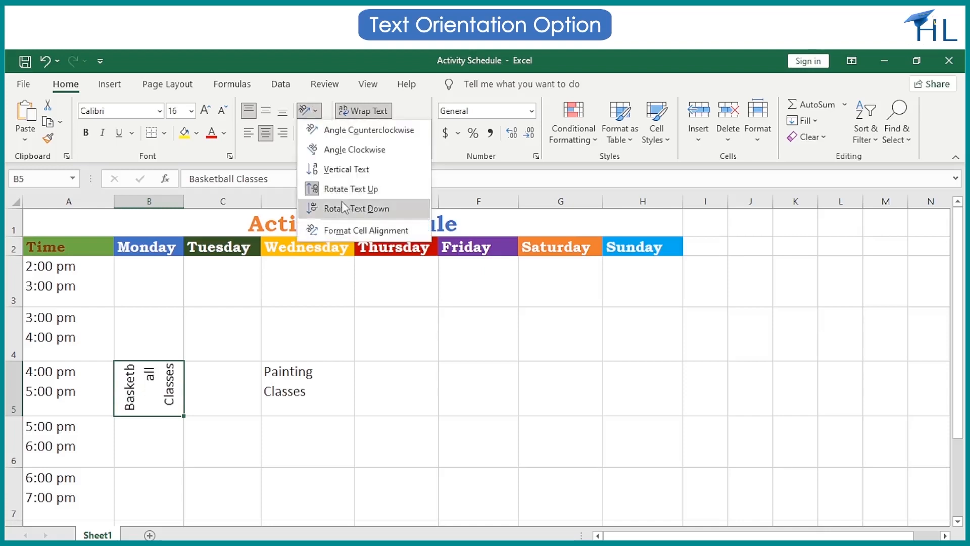
left_click(336, 207)
Apply the Angle Counterclockwise and Angle Clockwise orientations in turn to the Basketball Classes text in B5
left_click(317, 112)
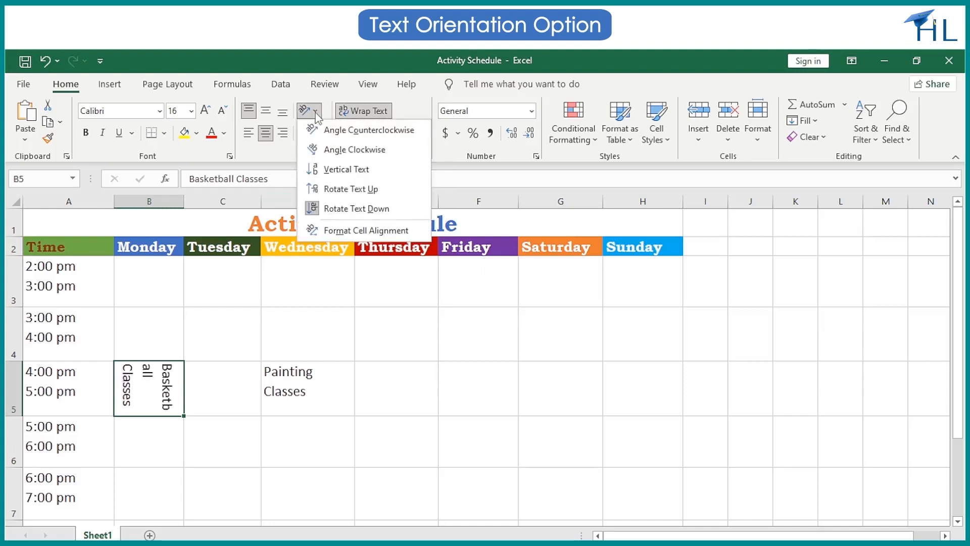
left_click(322, 135)
left_click(306, 110)
left_click(324, 148)
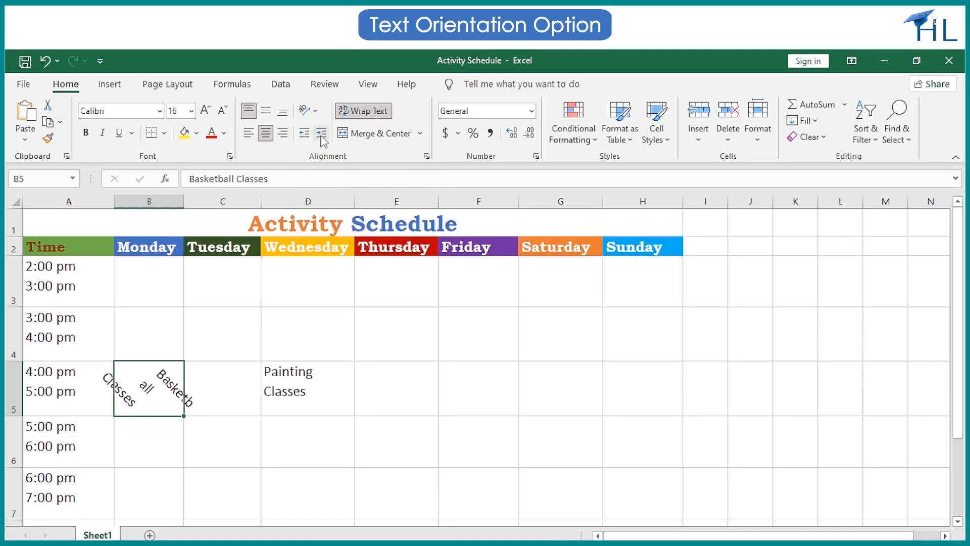
left_click(368, 336)
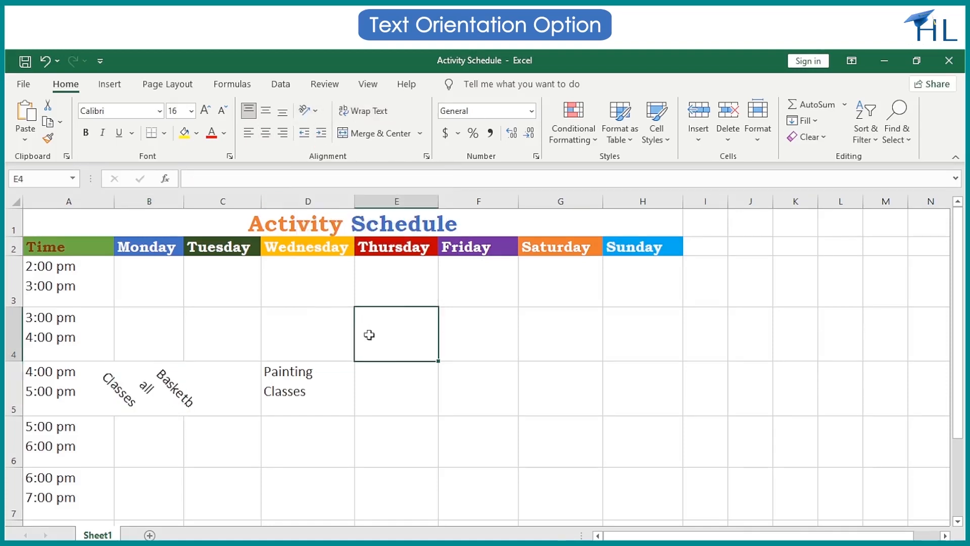
Straighten the angled Basketball Classes text in B5 by setting its orientation to horizontal in the cell alignment settings
left_click(162, 387)
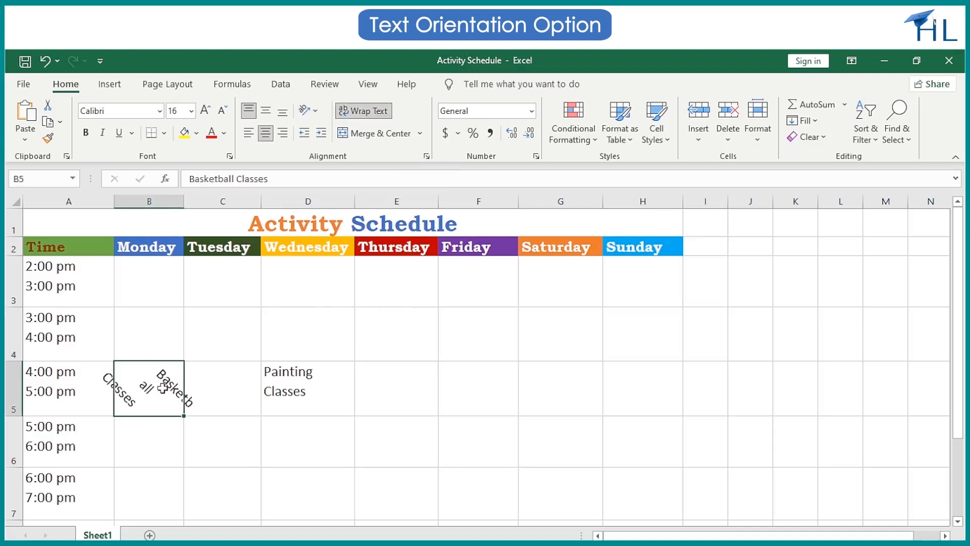
left_click(427, 157)
left_click_drag(343, 212, 475, 200)
left_click(595, 310)
left_click(599, 287)
left_click(538, 506)
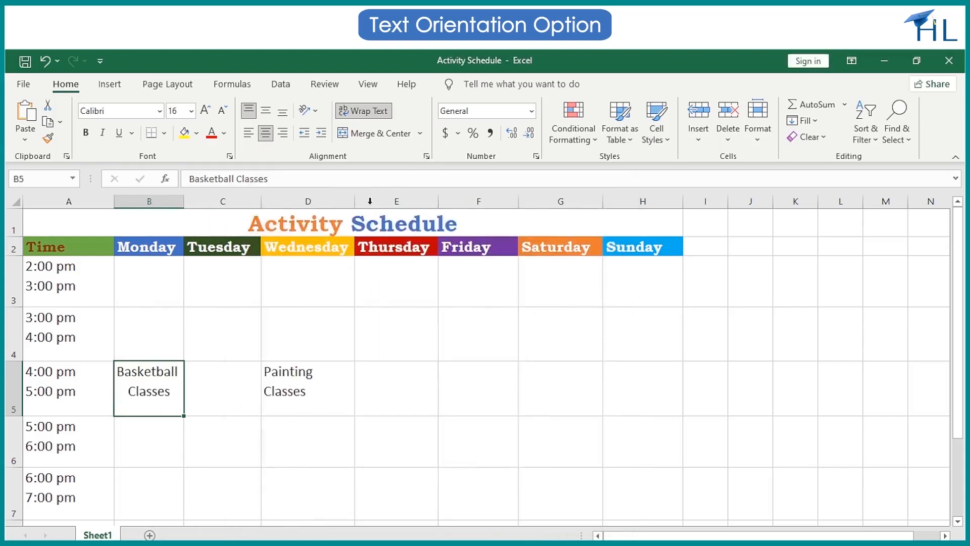
Rotate the Basketball Classes text in B5 upward by 41 degrees, and also try a downward angle on the orientation dial
left_click(427, 157)
left_click(587, 265)
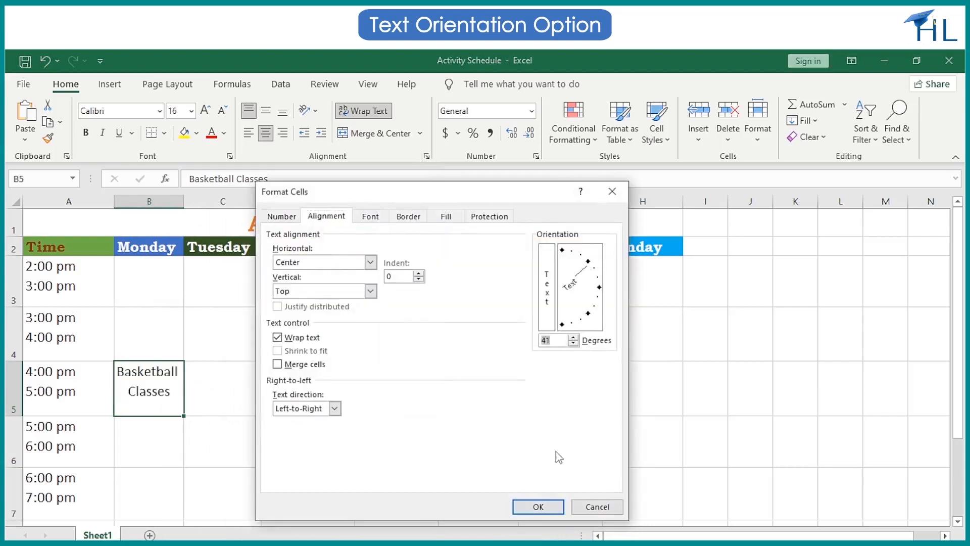
left_click(545, 503)
left_click(428, 157)
left_click(578, 324)
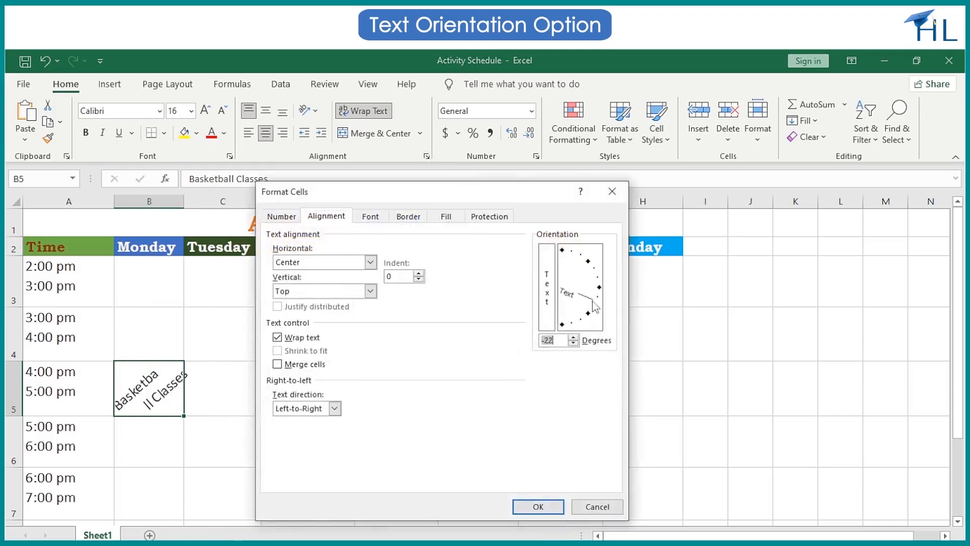
left_click(539, 507)
Set the orientation of the Basketball Classes text in B5 to exactly 12 degrees
left_click(427, 157)
left_click(577, 319)
key("BackSpace")
type("12")
key("Return")
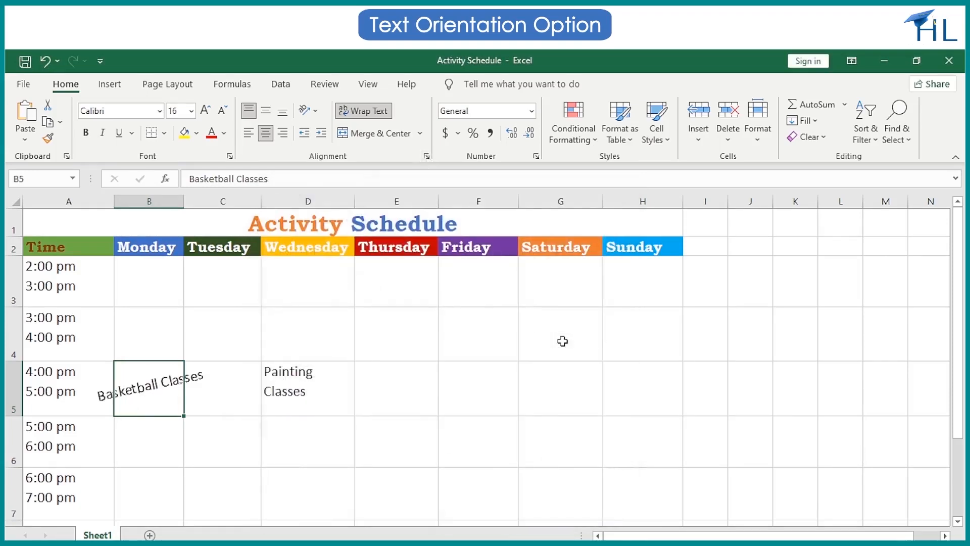
Reset the orientation of the Basketball Classes text in B5 to 0 degrees
left_click(427, 156)
left_click(599, 289)
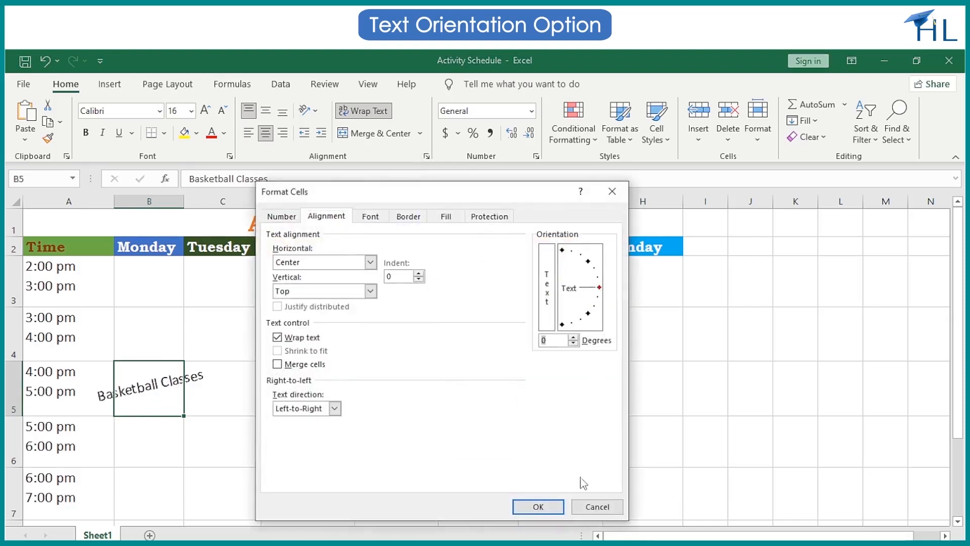
left_click(549, 506)
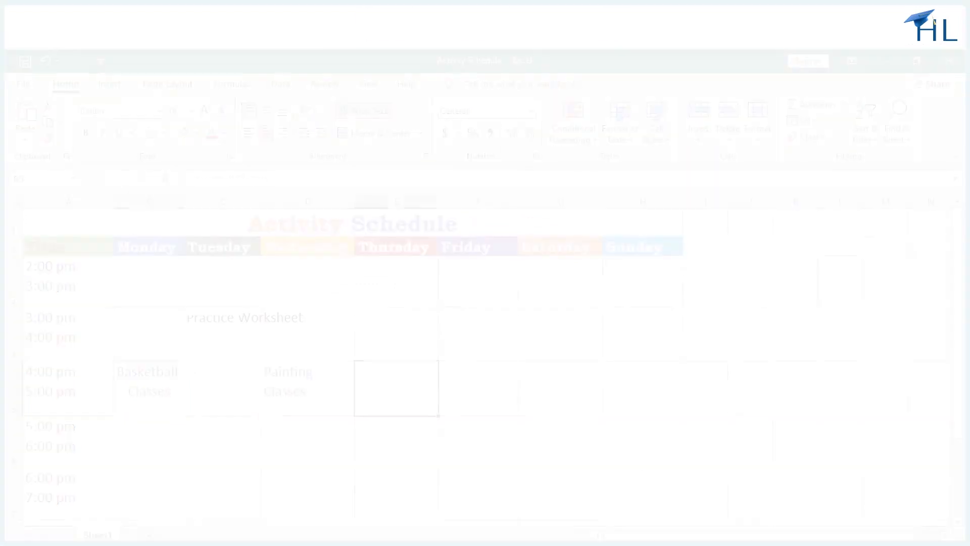
Turn on Wrap text for the Practice Worksheet cell C4 in its alignment settings
left_click(210, 331)
left_click(427, 157)
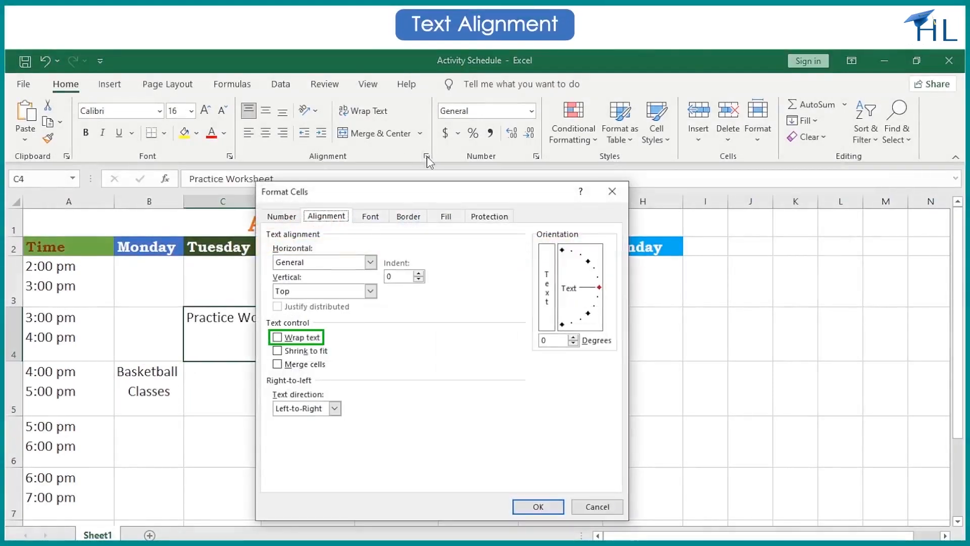
left_click(314, 337)
left_click(538, 507)
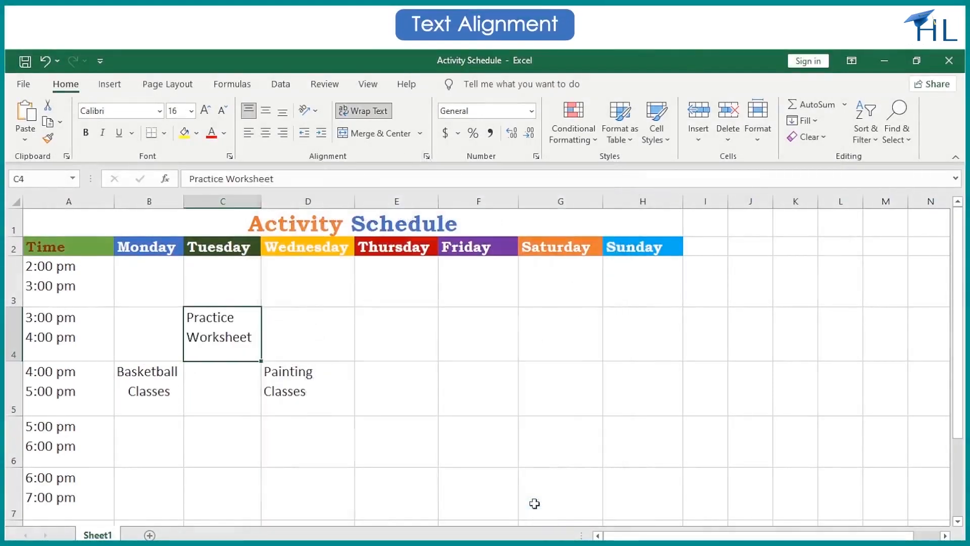
Replace the text wrapping of the Practice Worksheet cell C4 with Shrink to fit
left_click(427, 157)
left_click(288, 350)
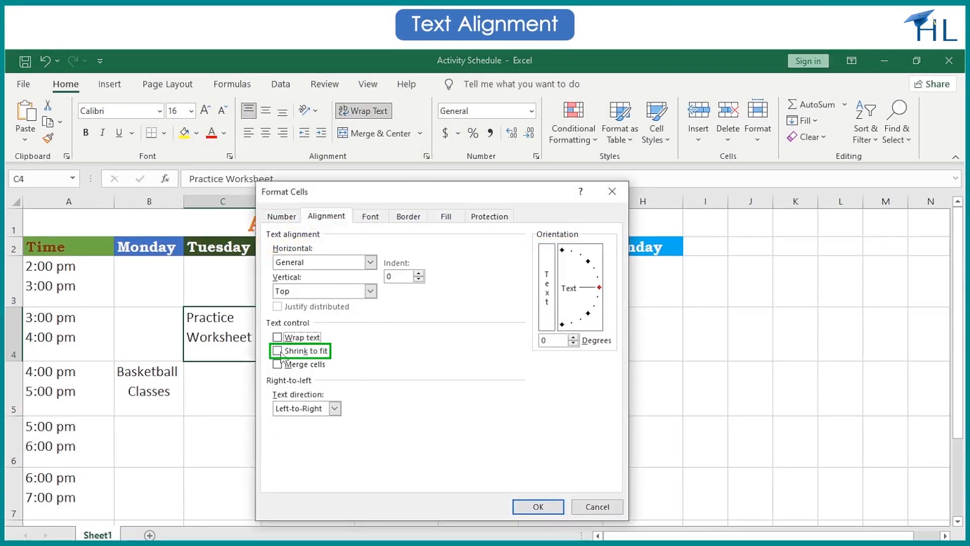
left_click(525, 507)
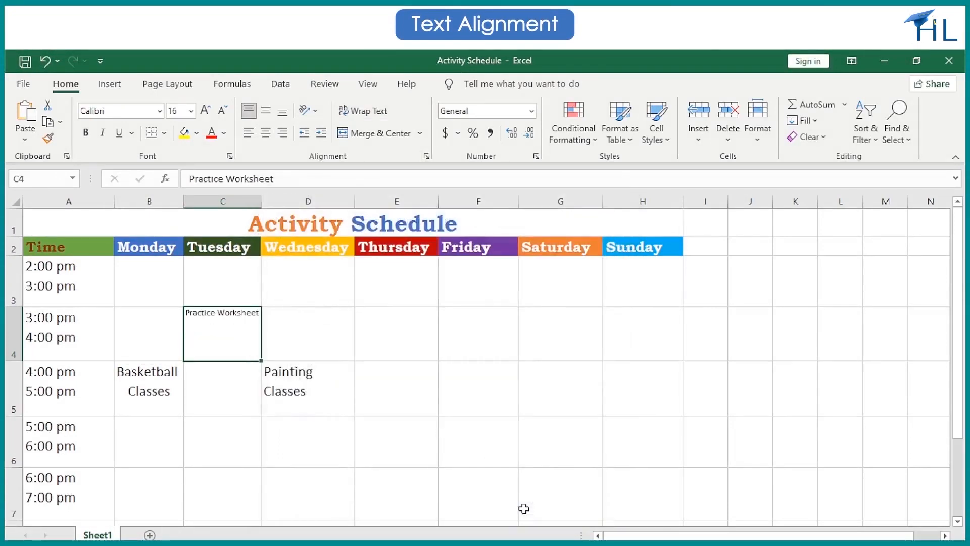
left_click(453, 446)
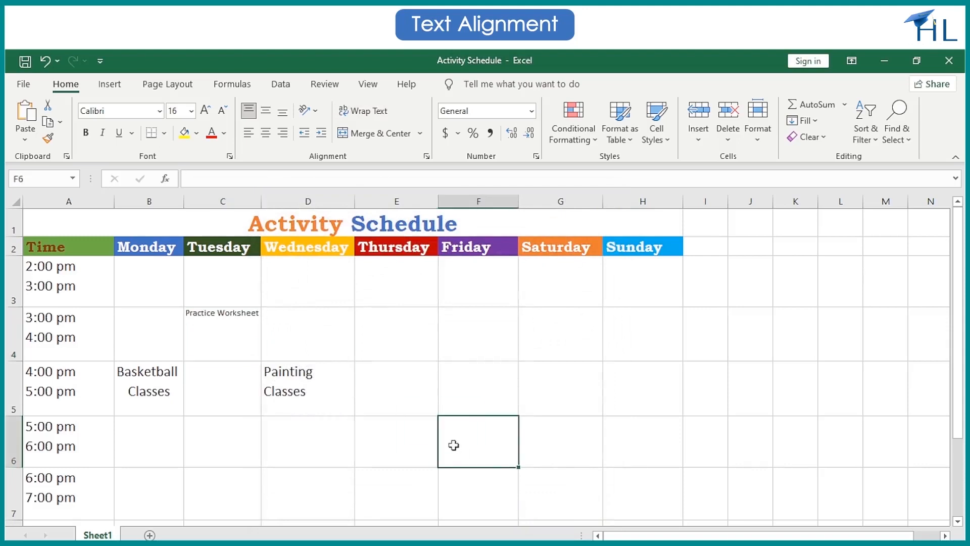
Turn off Shrink to fit for the Practice Worksheet text and merge C4 with the adjacent cell D4
left_click(237, 323)
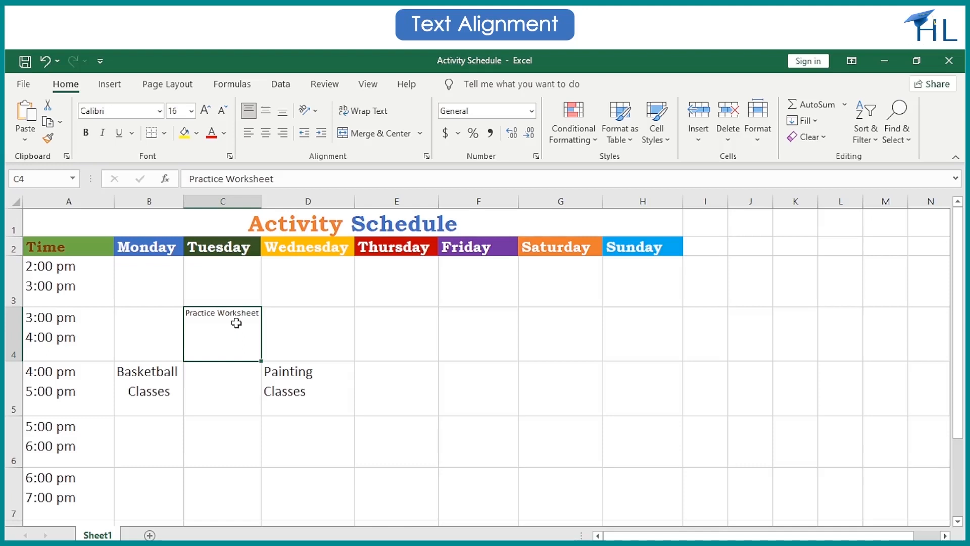
key("shift+Right")
left_click(426, 157)
left_click(276, 350)
left_click(279, 350)
left_click(279, 367)
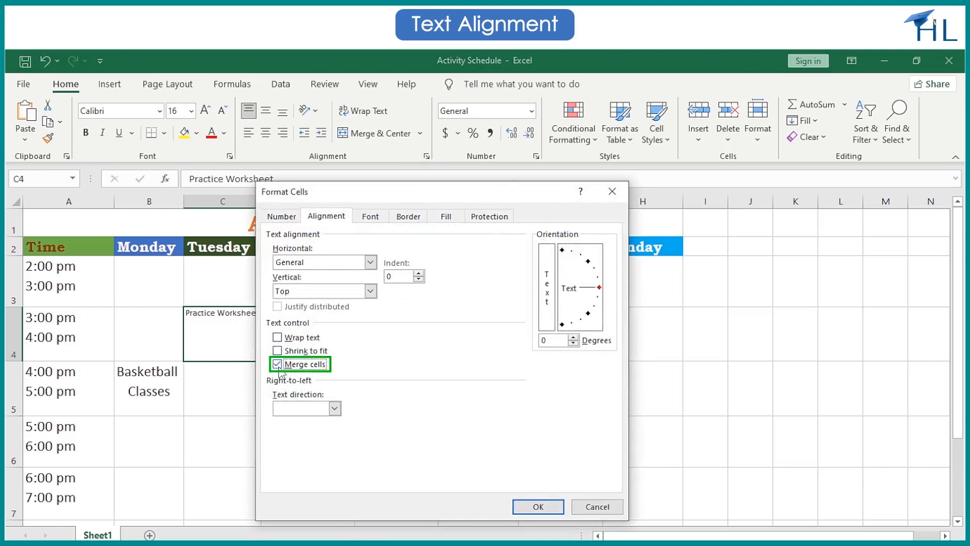
left_click(537, 506)
left_click(500, 457)
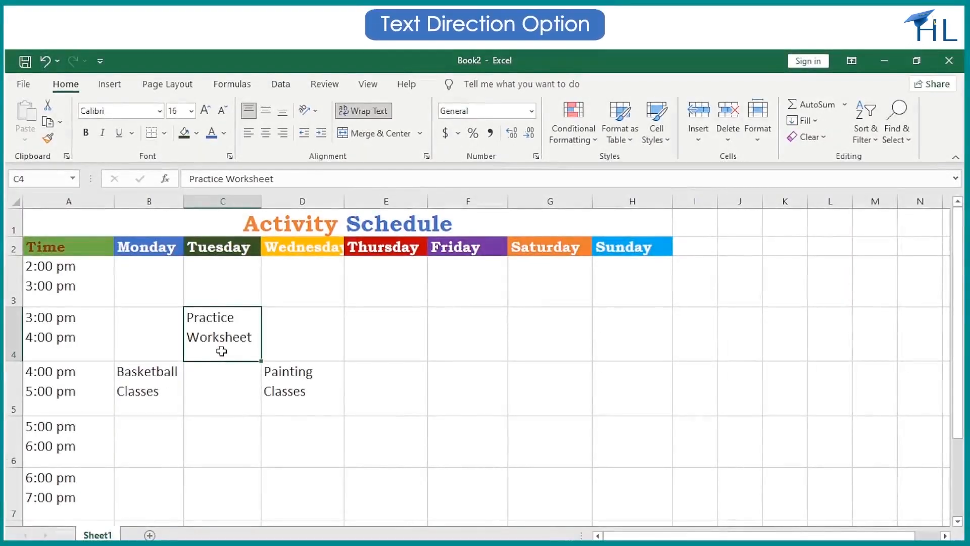
Set the text direction of the Practice Worksheet cell C4 to Right-to-Left
key("ctrl+1")
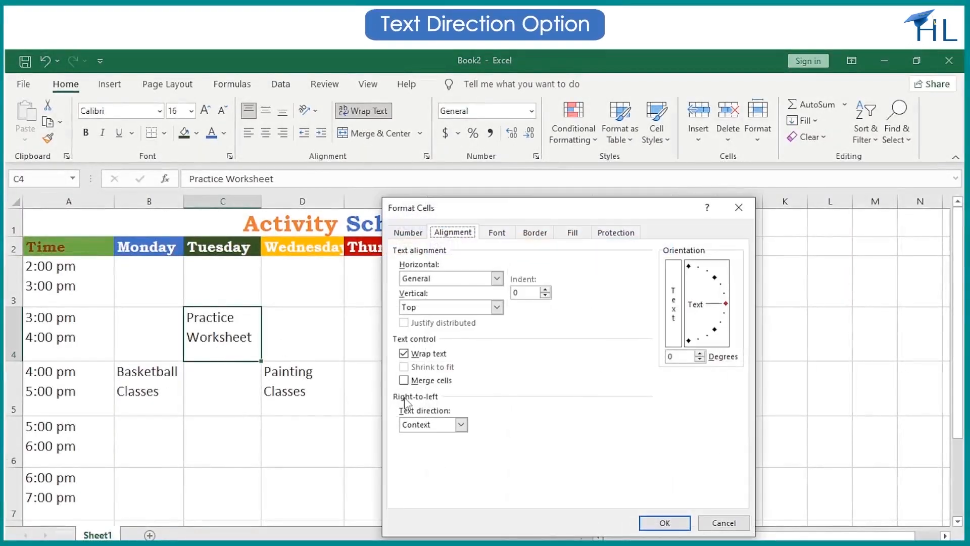
left_click(461, 425)
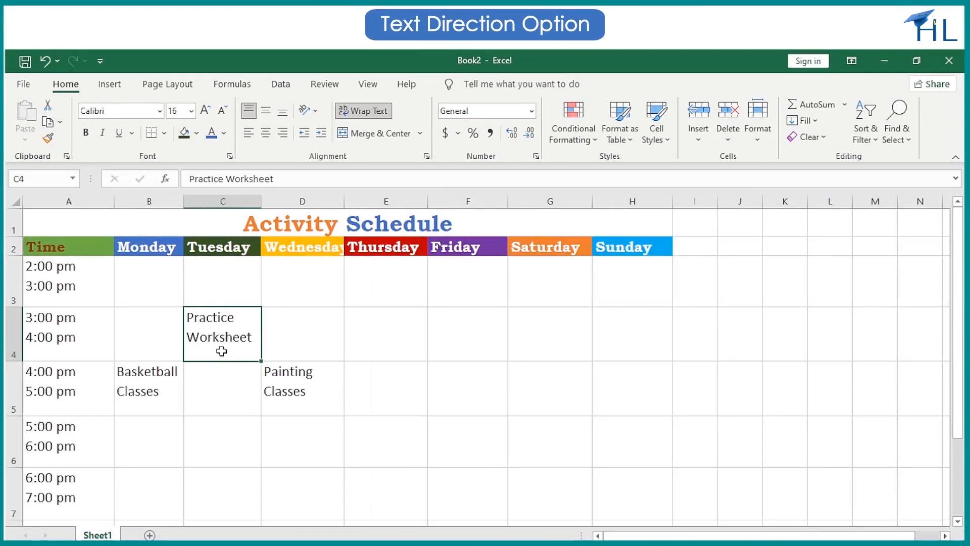
key("ctrl+1")
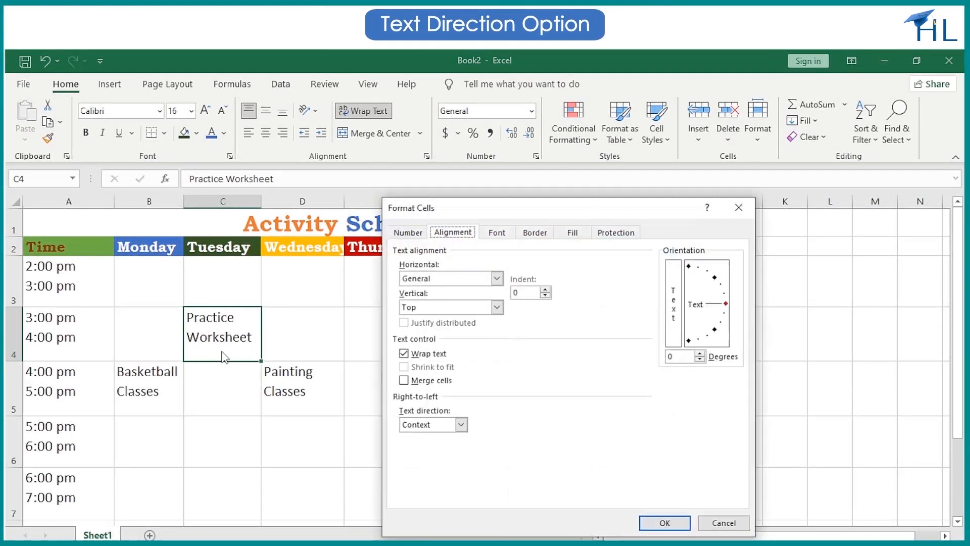
left_click(461, 426)
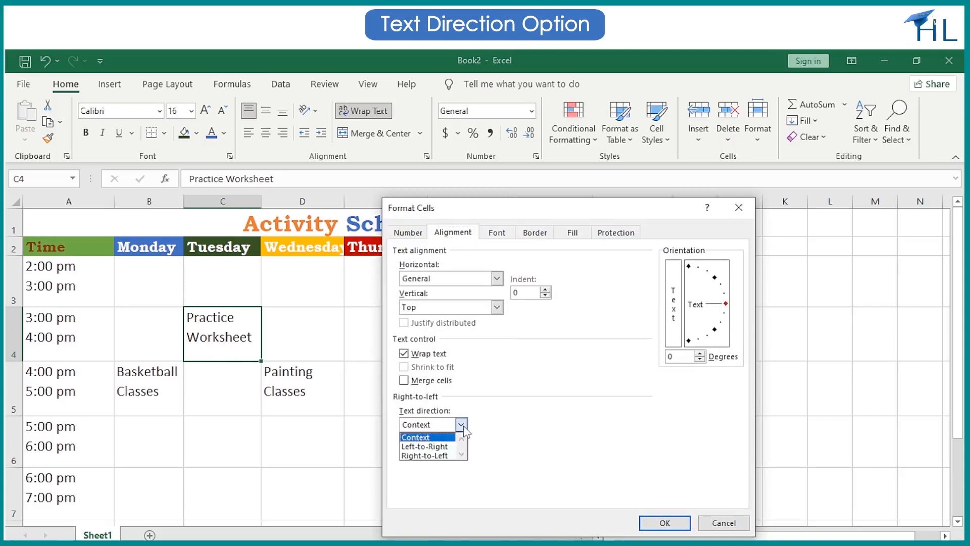
left_click(452, 455)
left_click(643, 519)
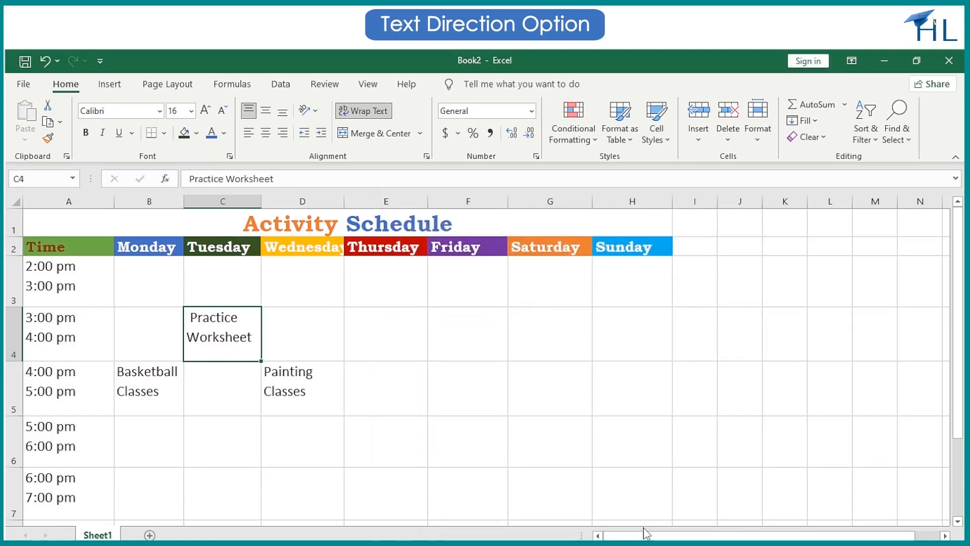
Set the text direction of the Practice Worksheet cell C4 to Left-to-Right
key("ctrl+1")
left_click(461, 424)
left_click(444, 443)
left_click(647, 523)
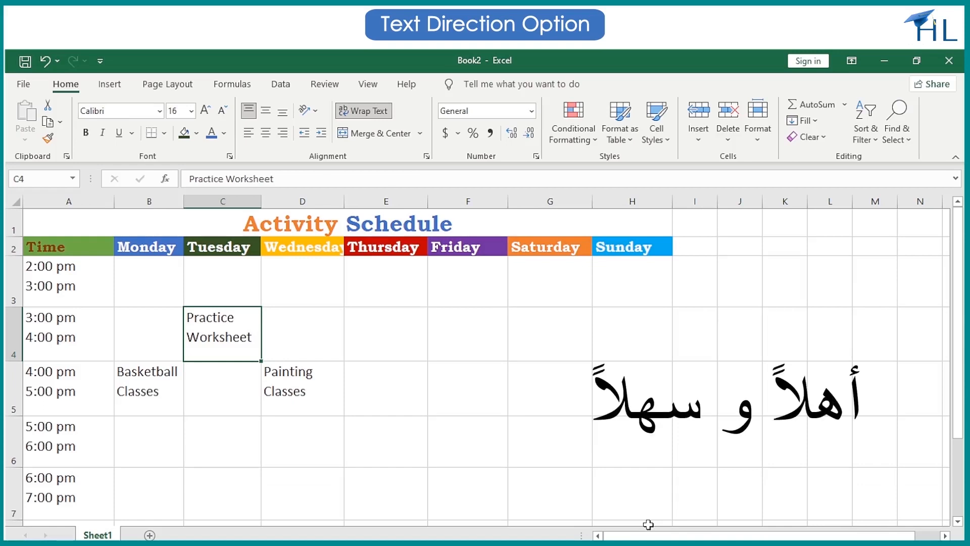
left_click(642, 544)
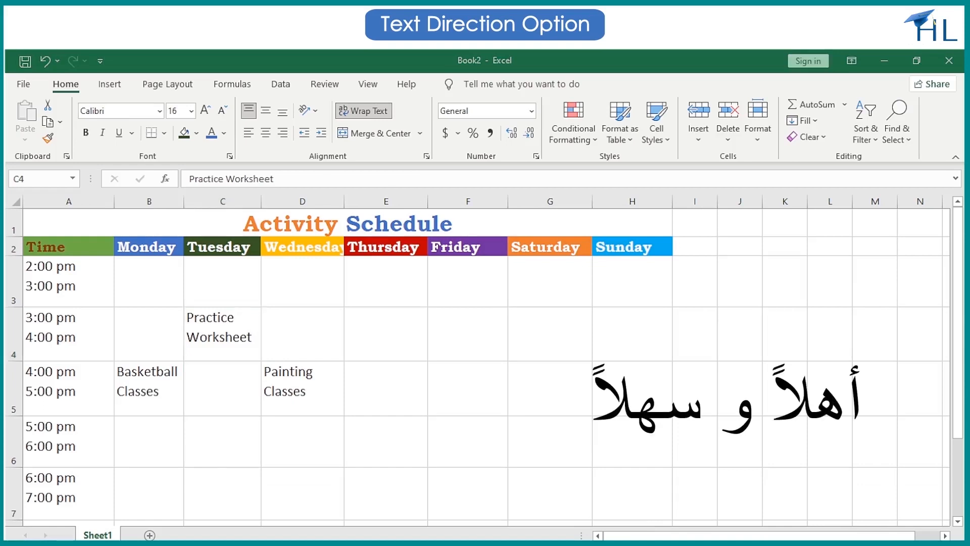